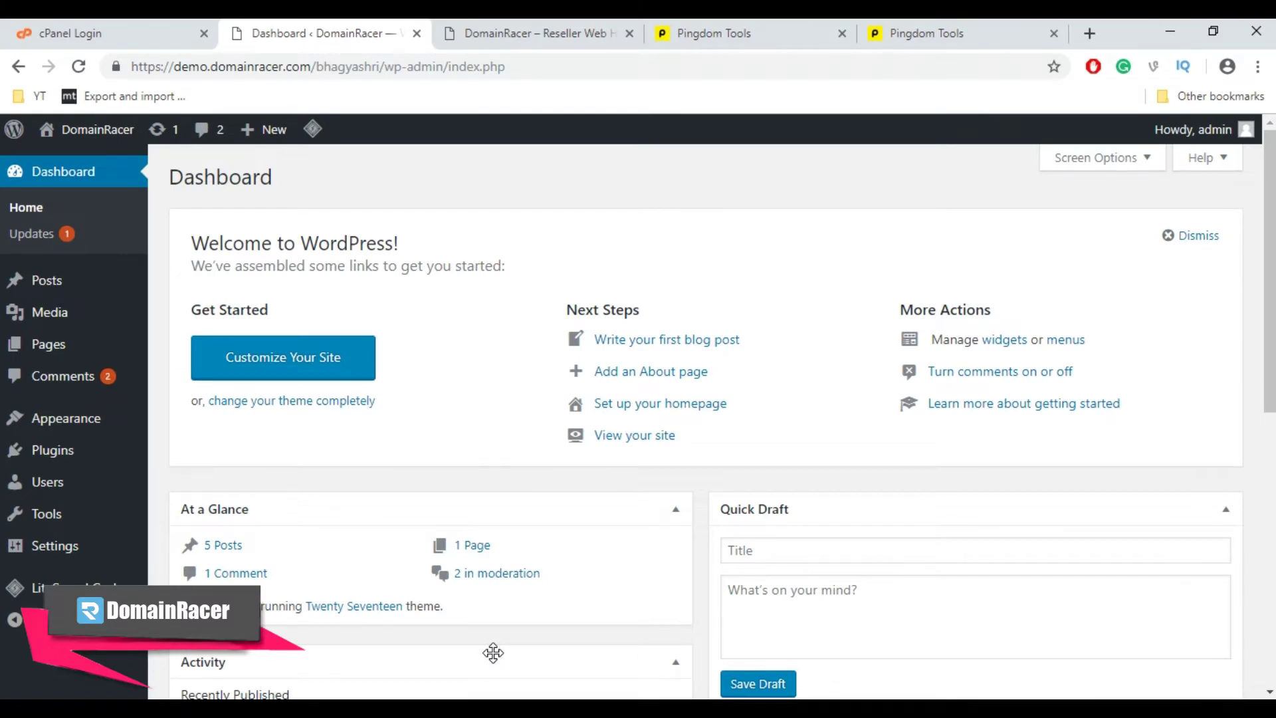
Step: Search the plugin directory for 'shortpixel' and install ShortPixel Image Optimizer
mouse_move(66, 451)
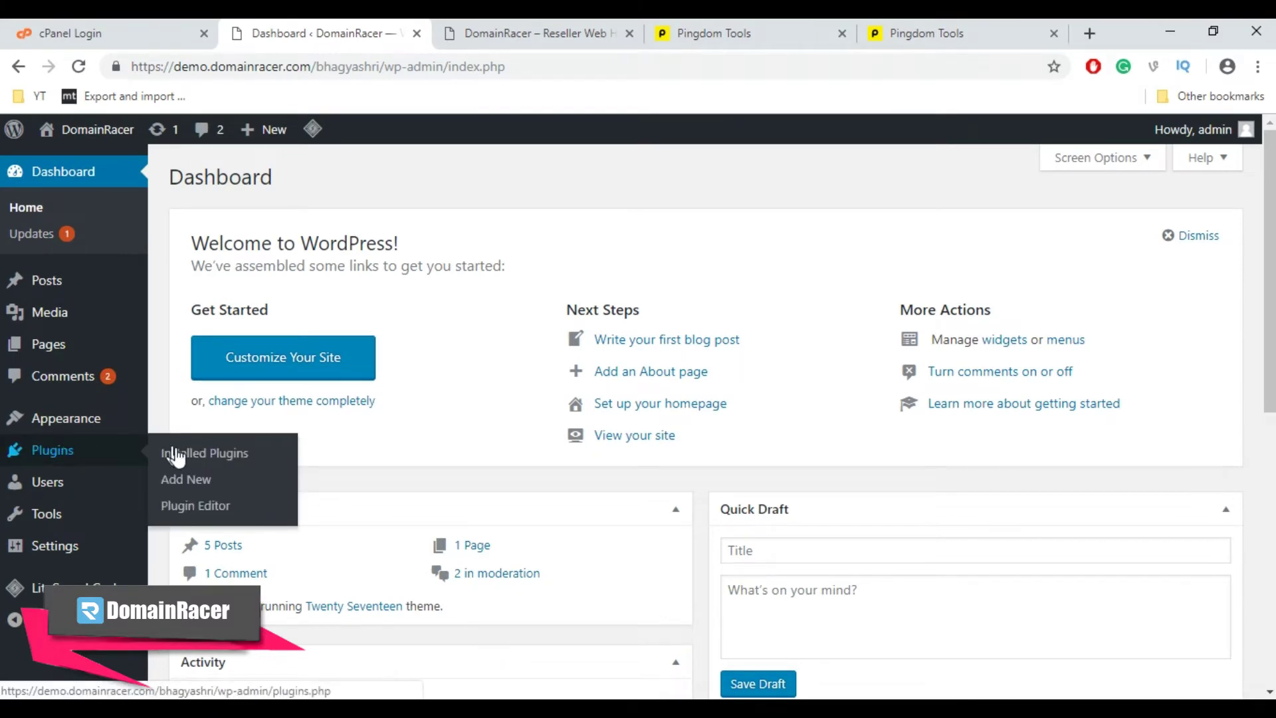
click(197, 482)
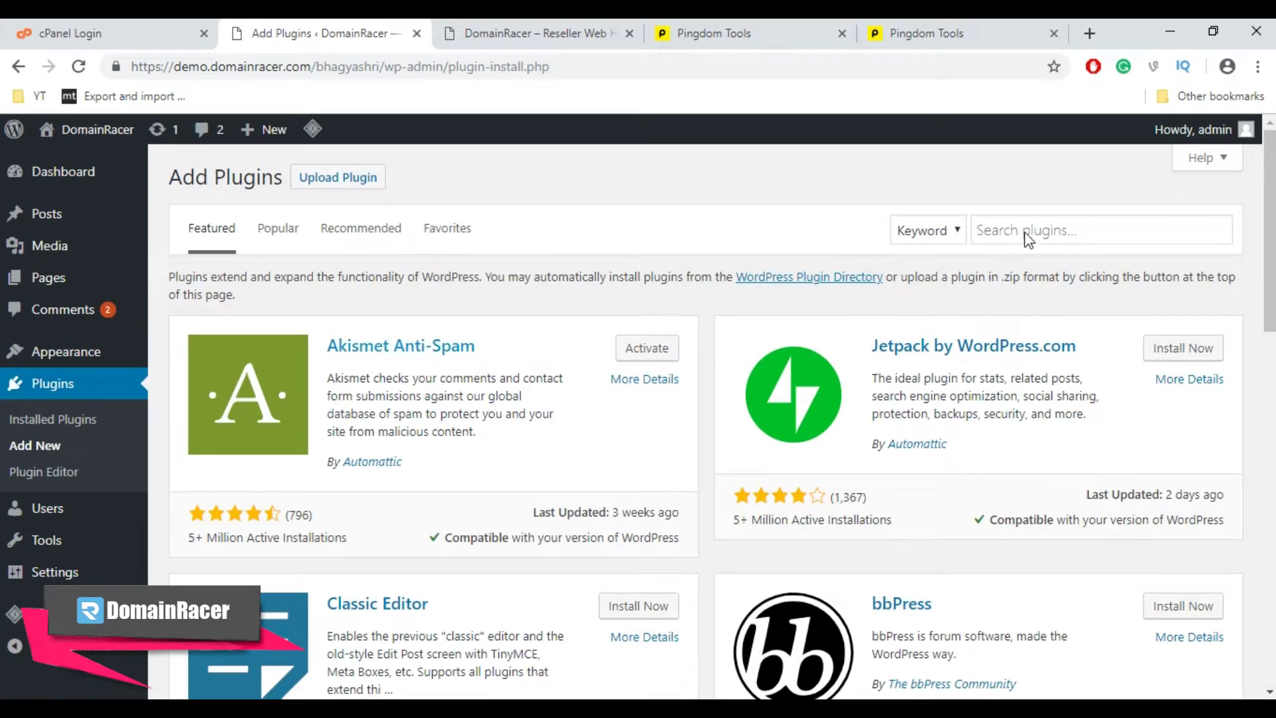
click(1026, 234)
text(short)
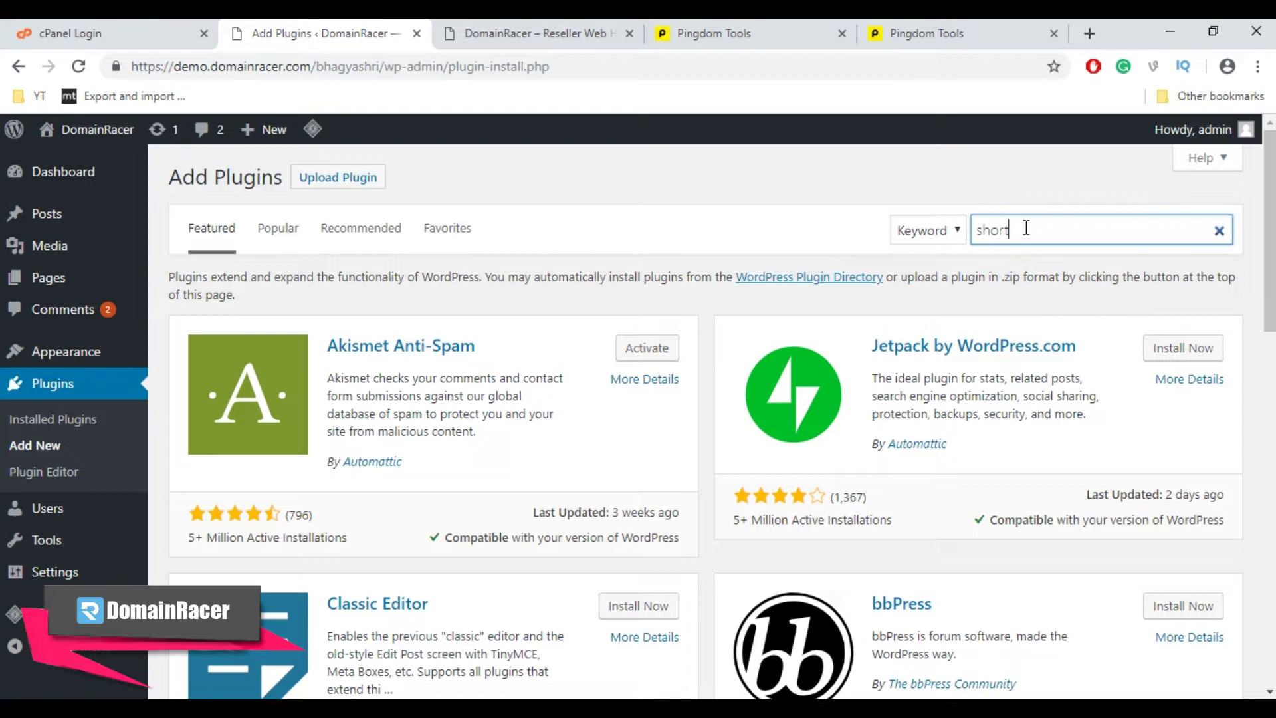
text(pixel)
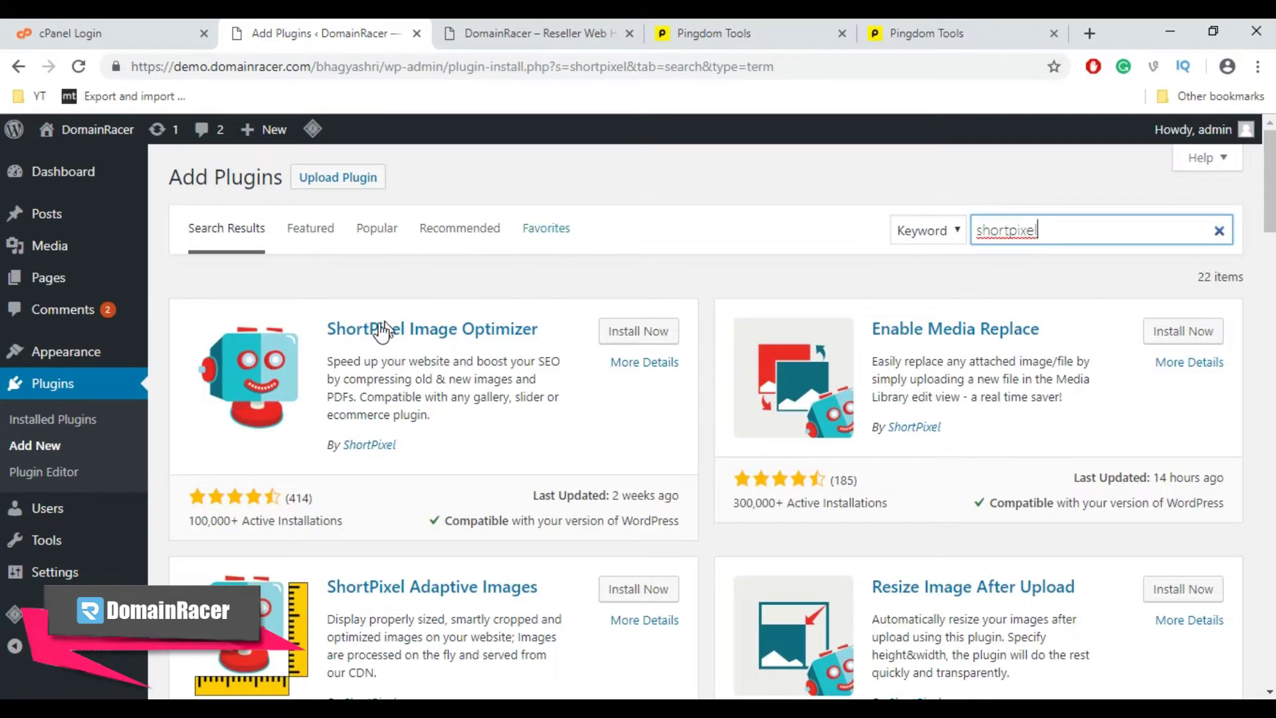
drag(321, 328, 540, 335)
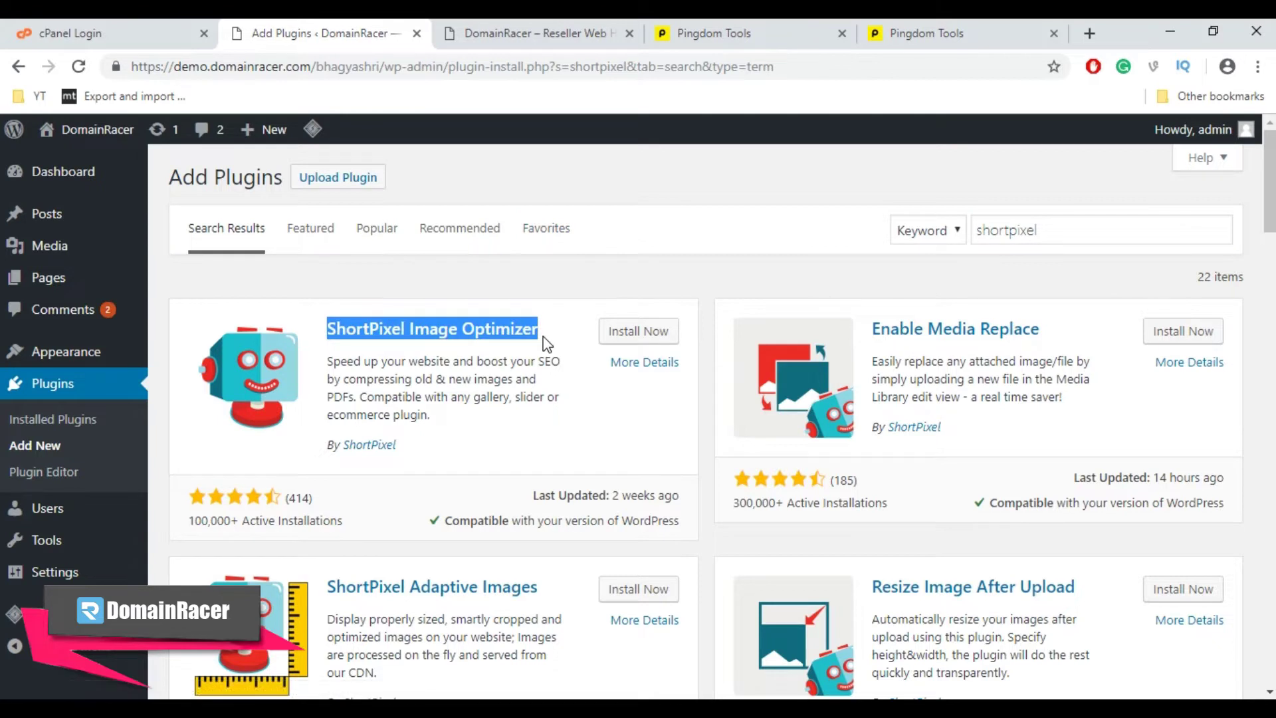
click(619, 342)
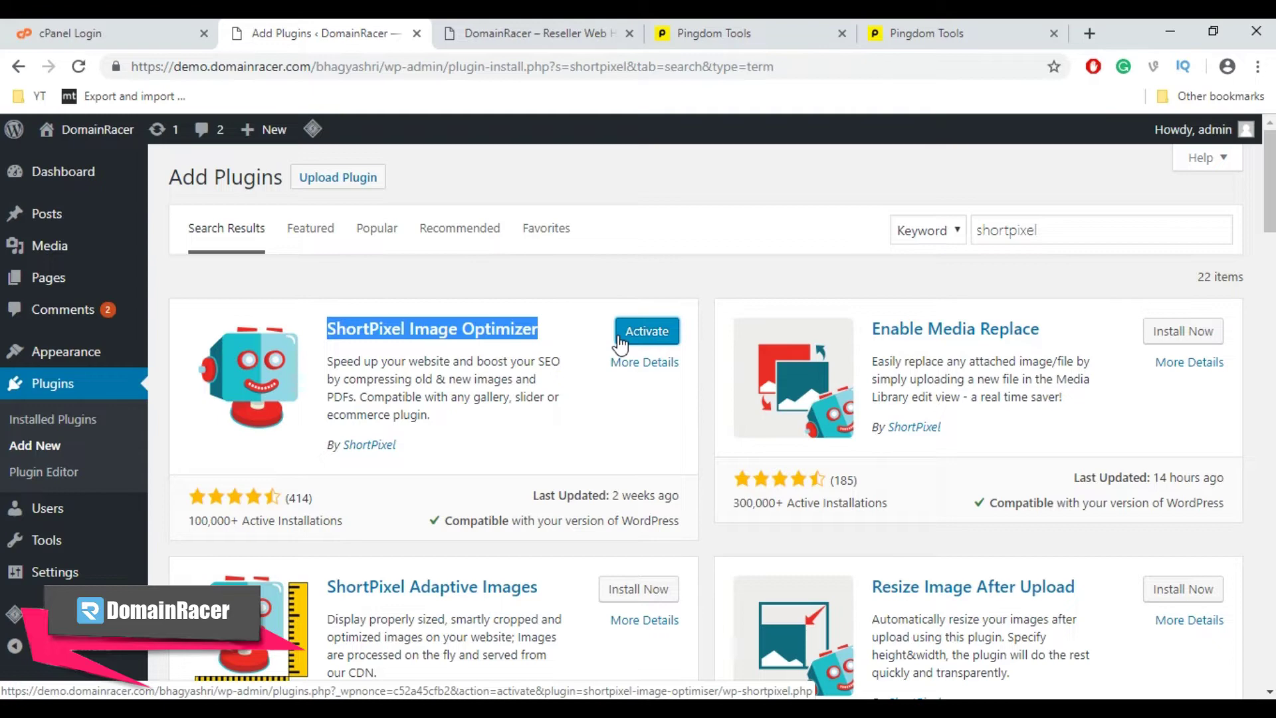
Step: Activate ShortPixel Image Optimizer and find its row in the Installed Plugins list
click(620, 334)
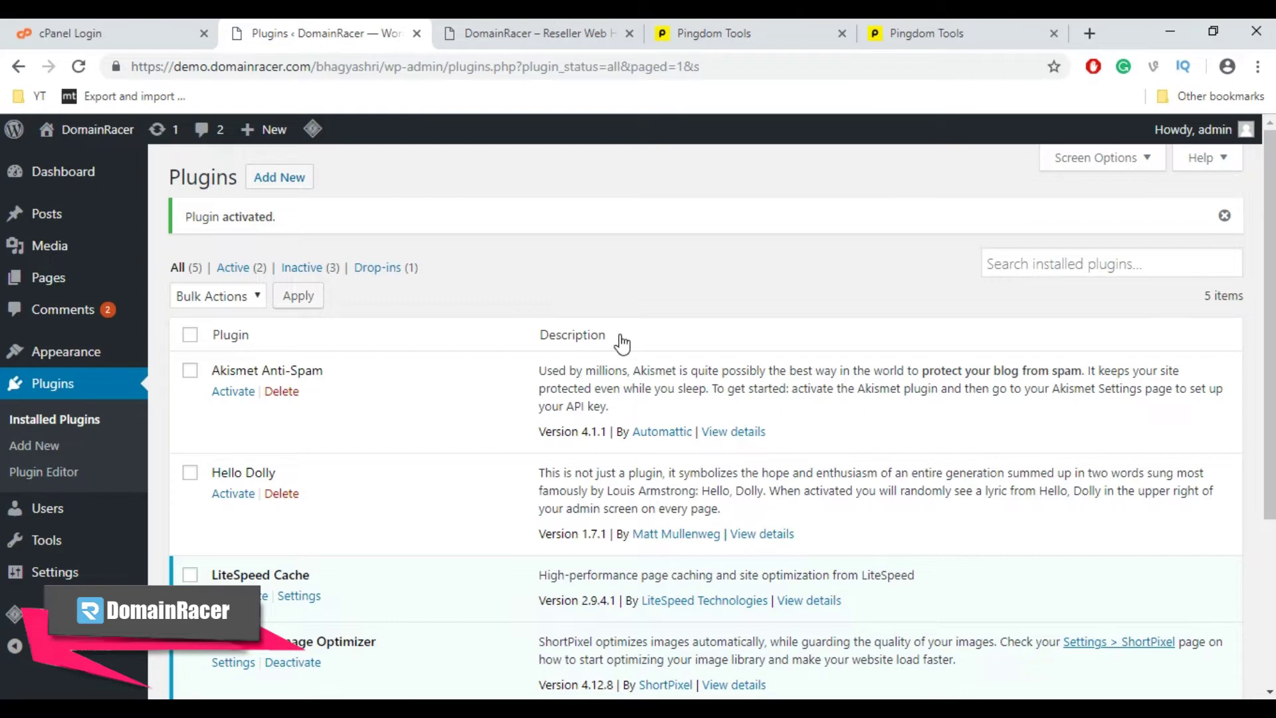
scroll(622, 344, down, 3)
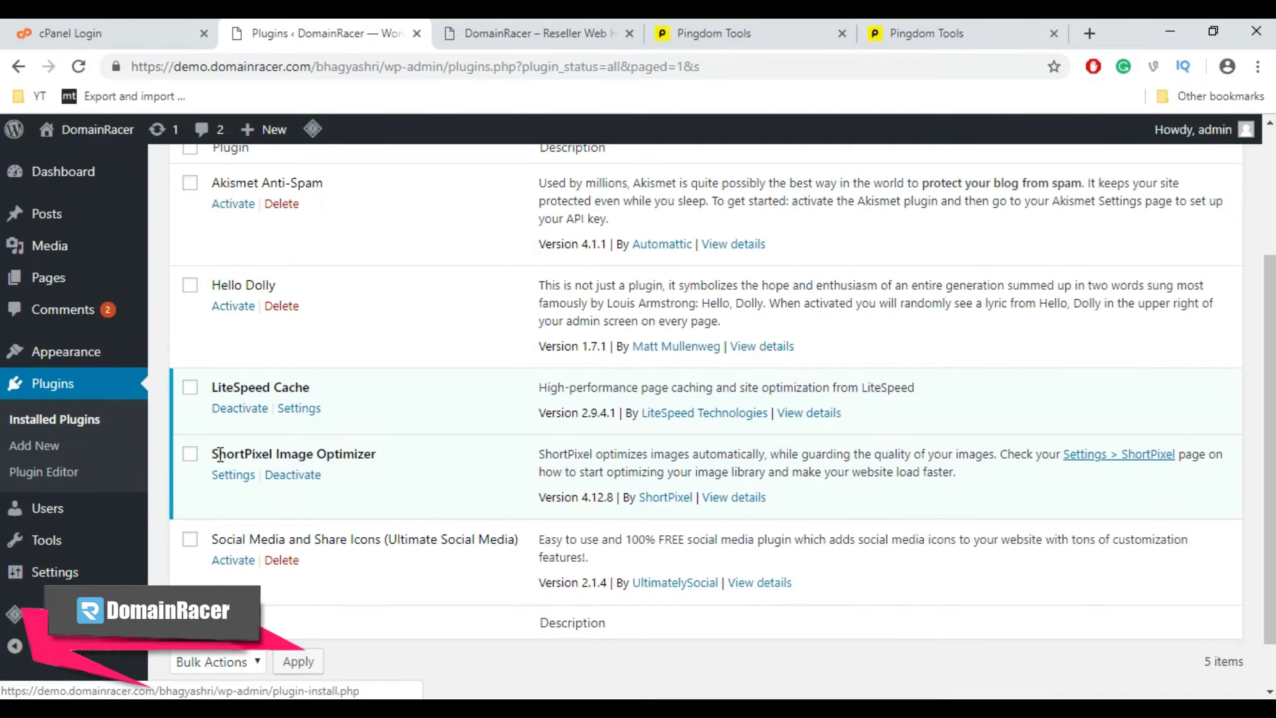
drag(210, 453, 380, 461)
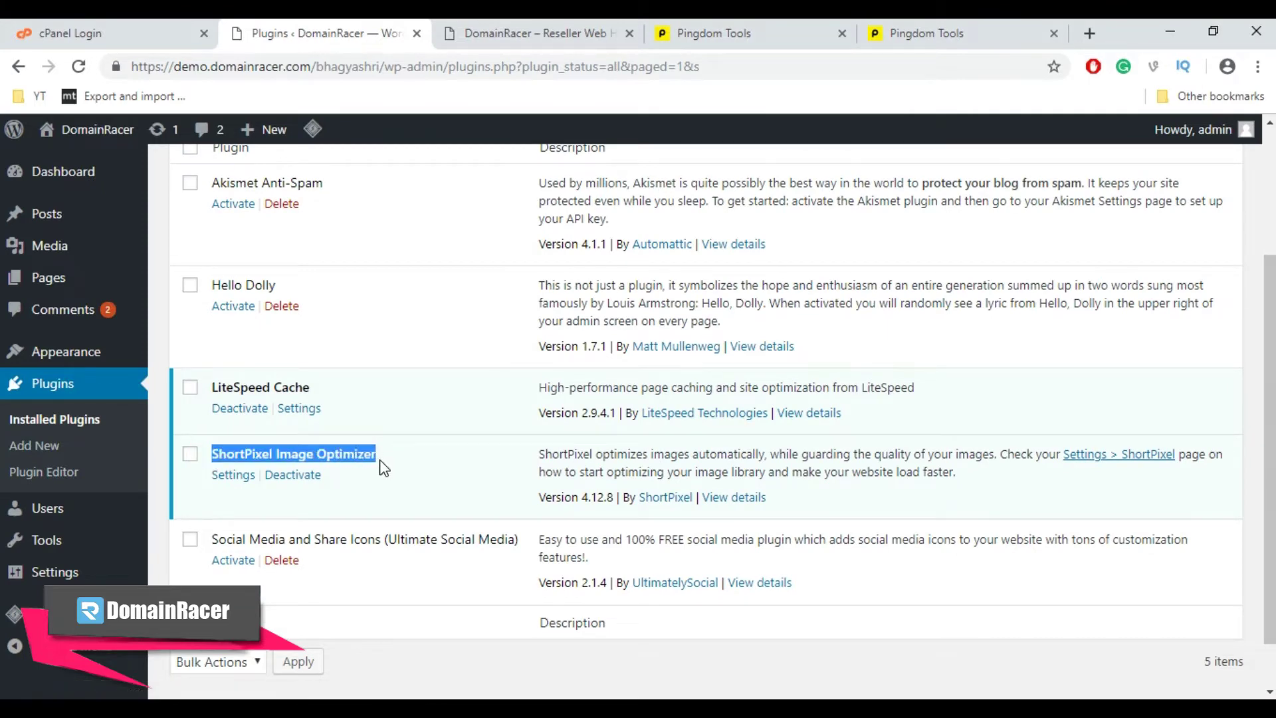
Step: Open the ShortPixel settings page and review the API key section and its prefilled e-mail
click(233, 476)
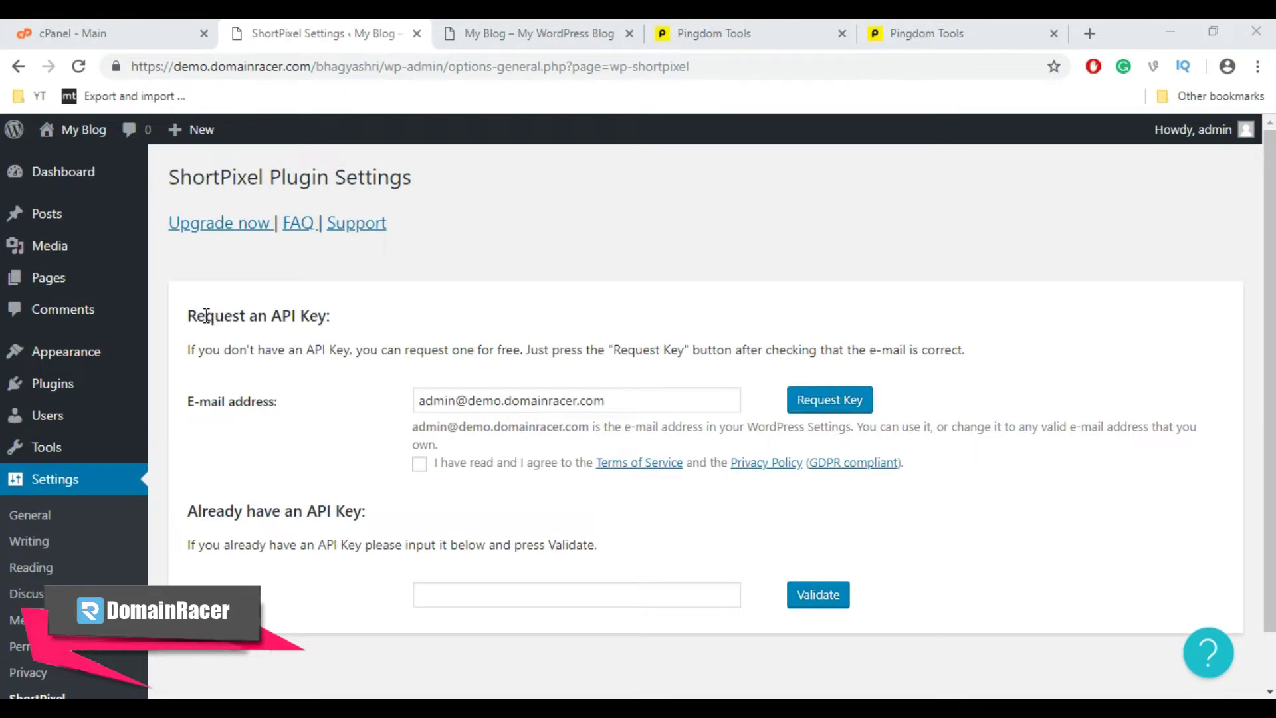
drag(188, 323, 342, 327)
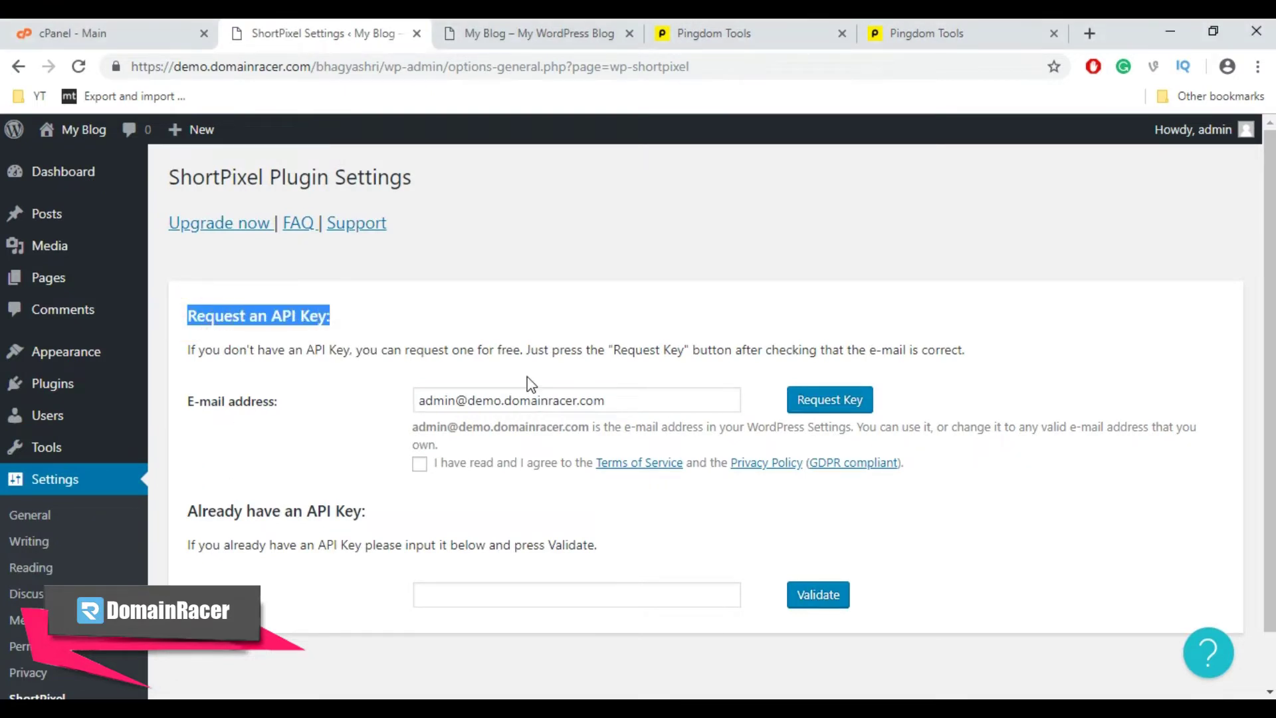
drag(618, 399, 415, 401)
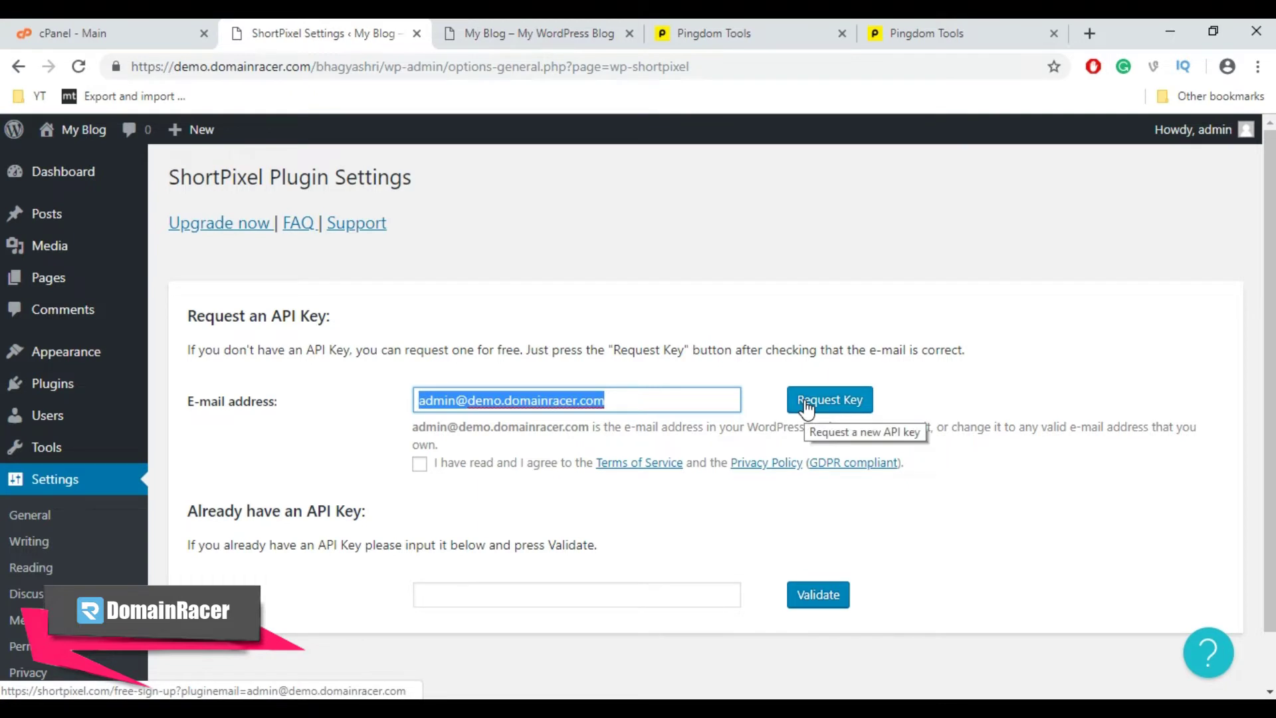
scroll(354, 538, down, 1)
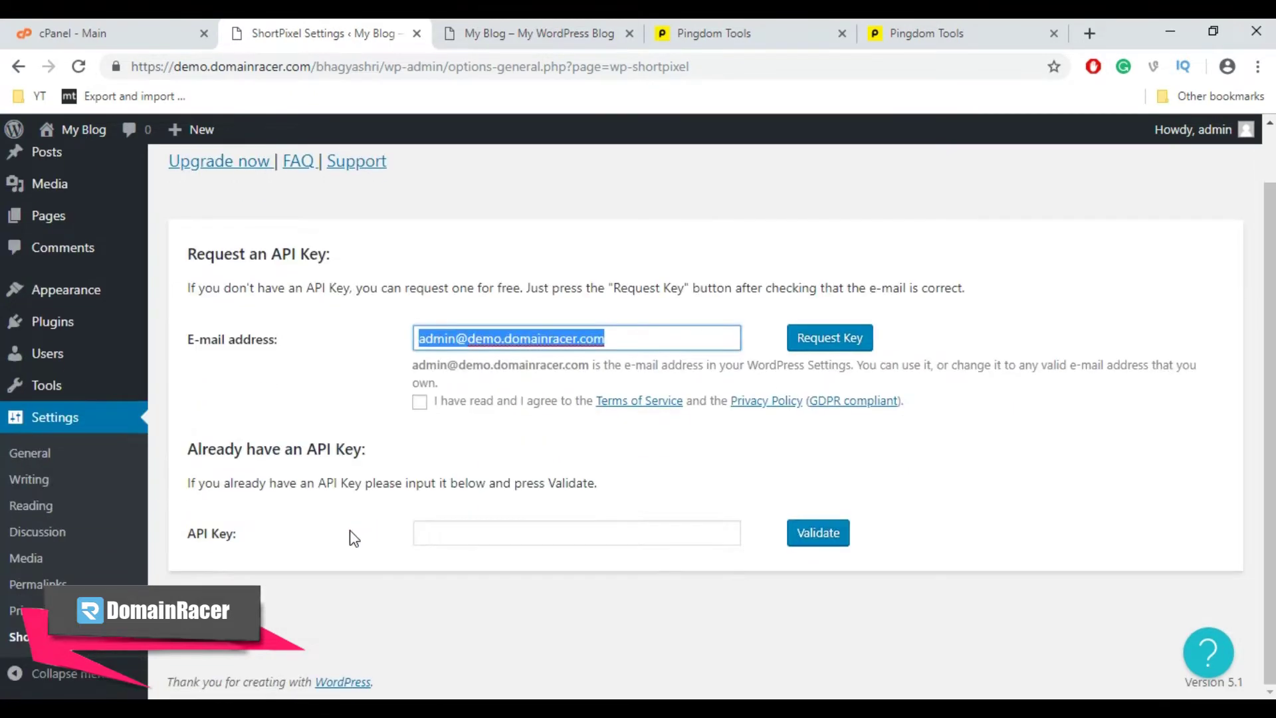
Step: Replace the e-mail with a different address, accept the terms, and request a free API key
click(454, 534)
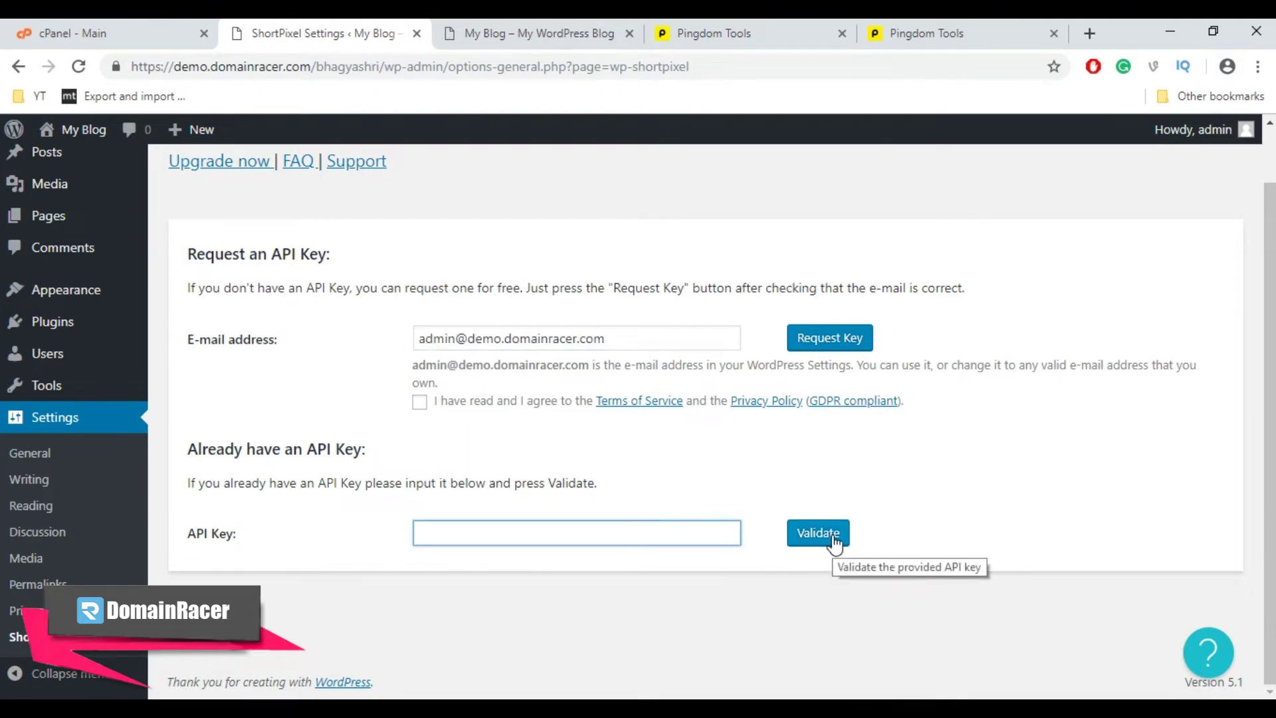
drag(606, 335, 407, 334)
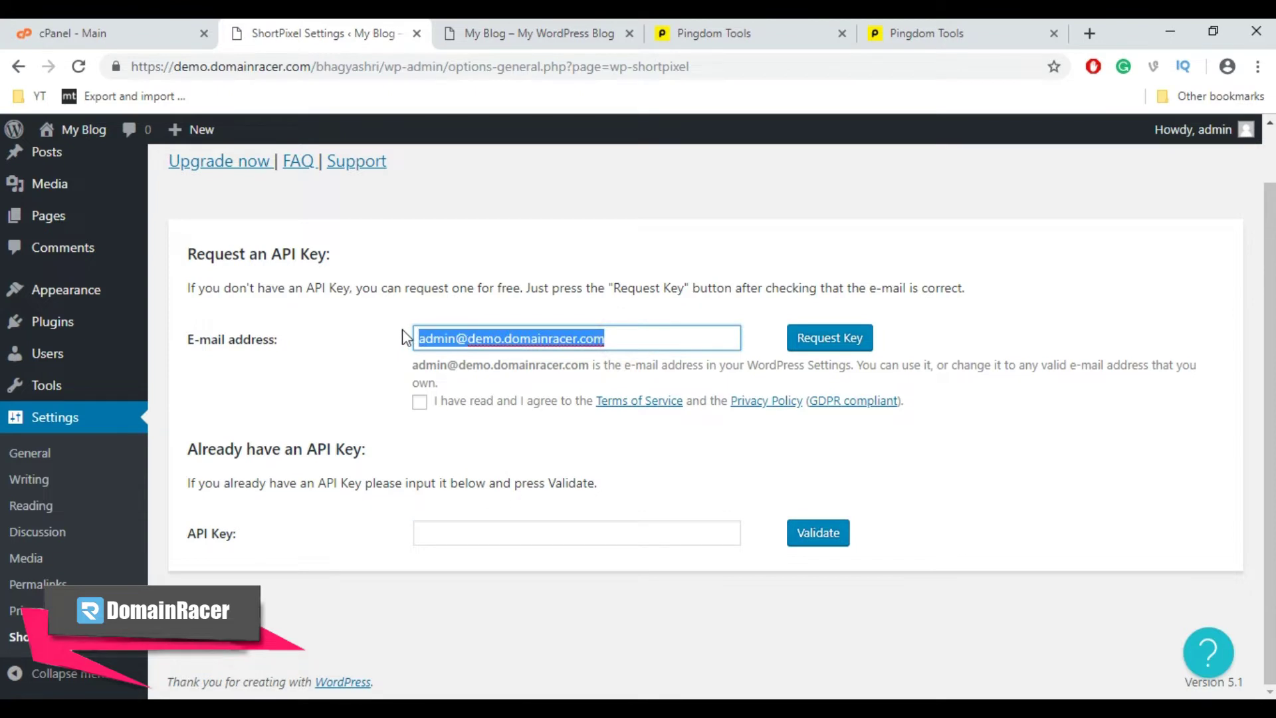
key(ctrl+v)
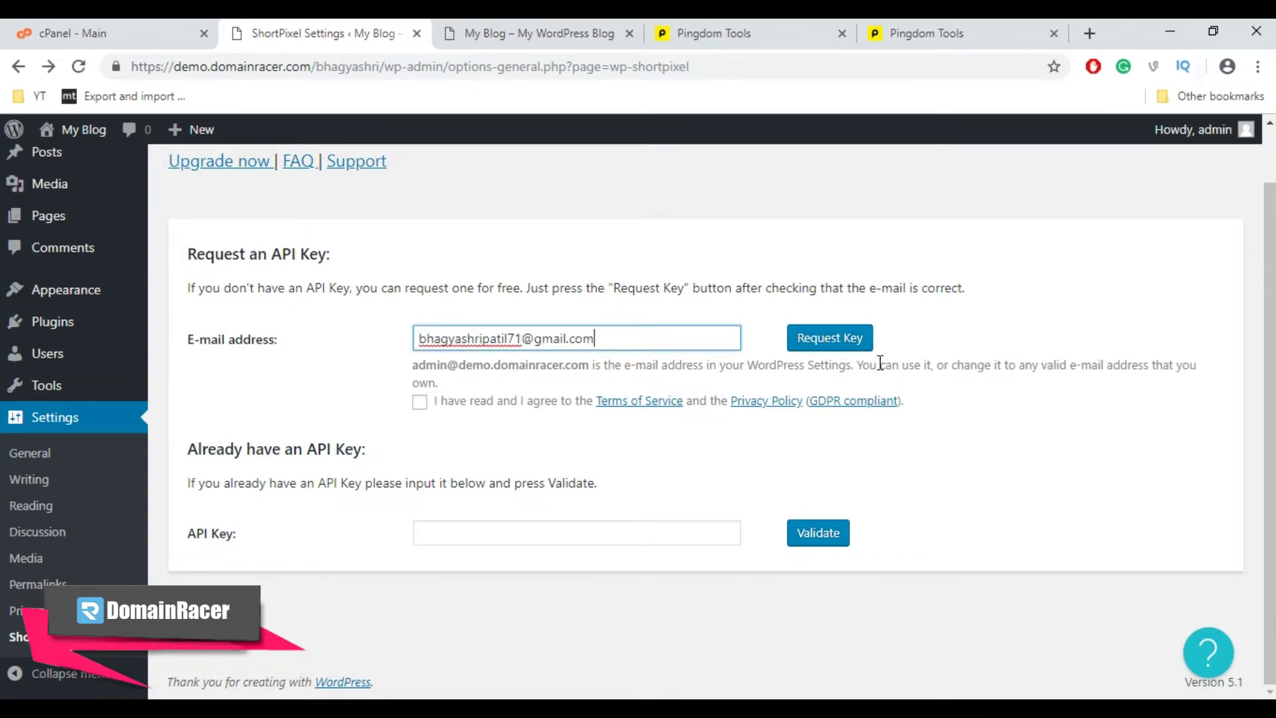
click(850, 348)
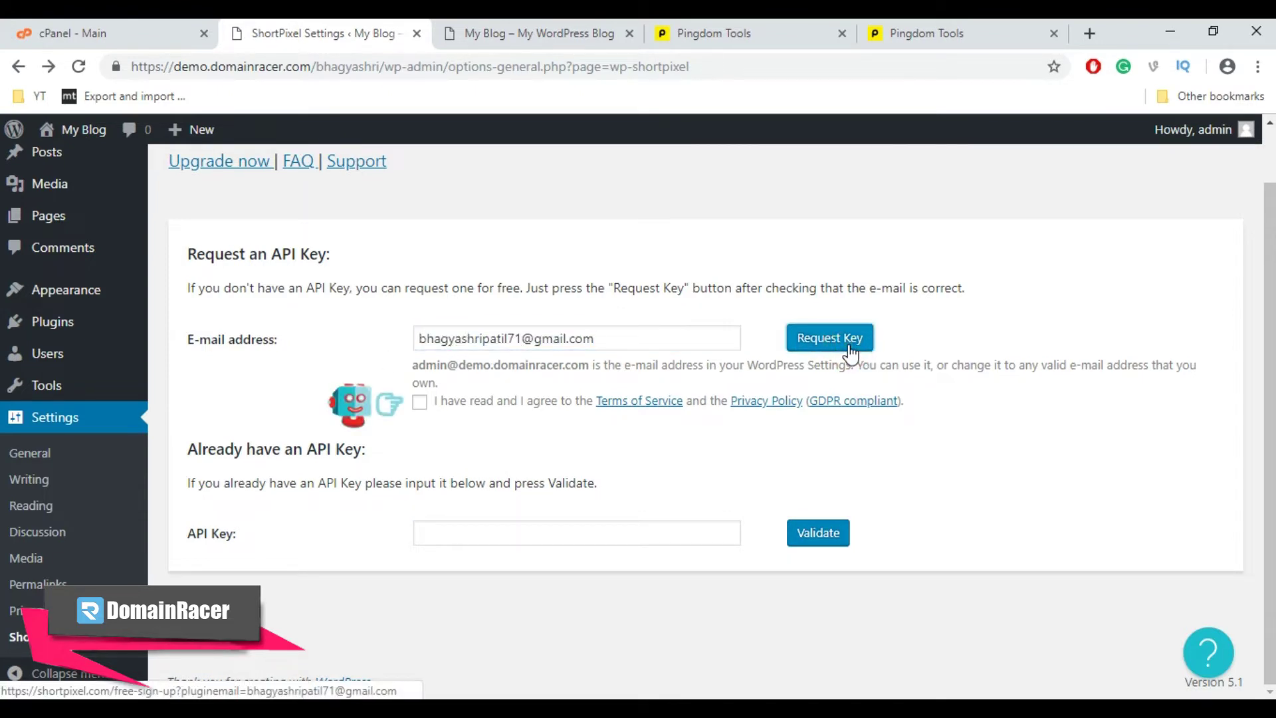
click(419, 403)
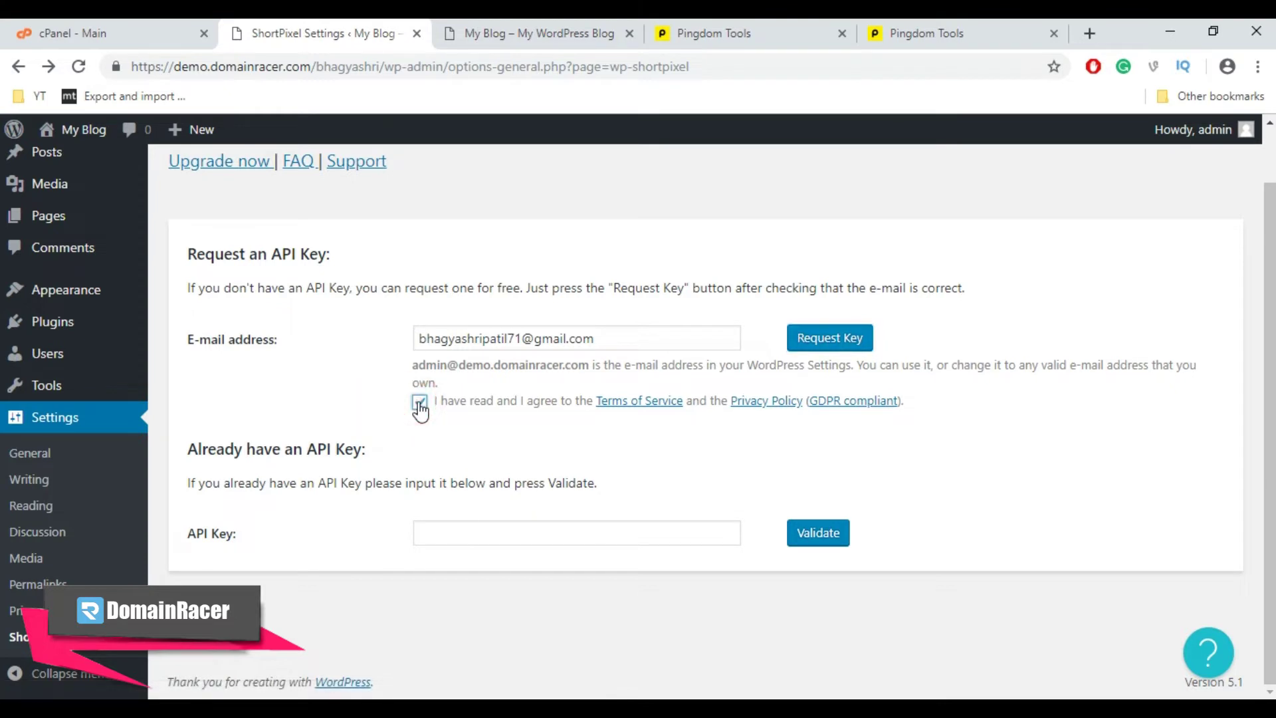
click(839, 352)
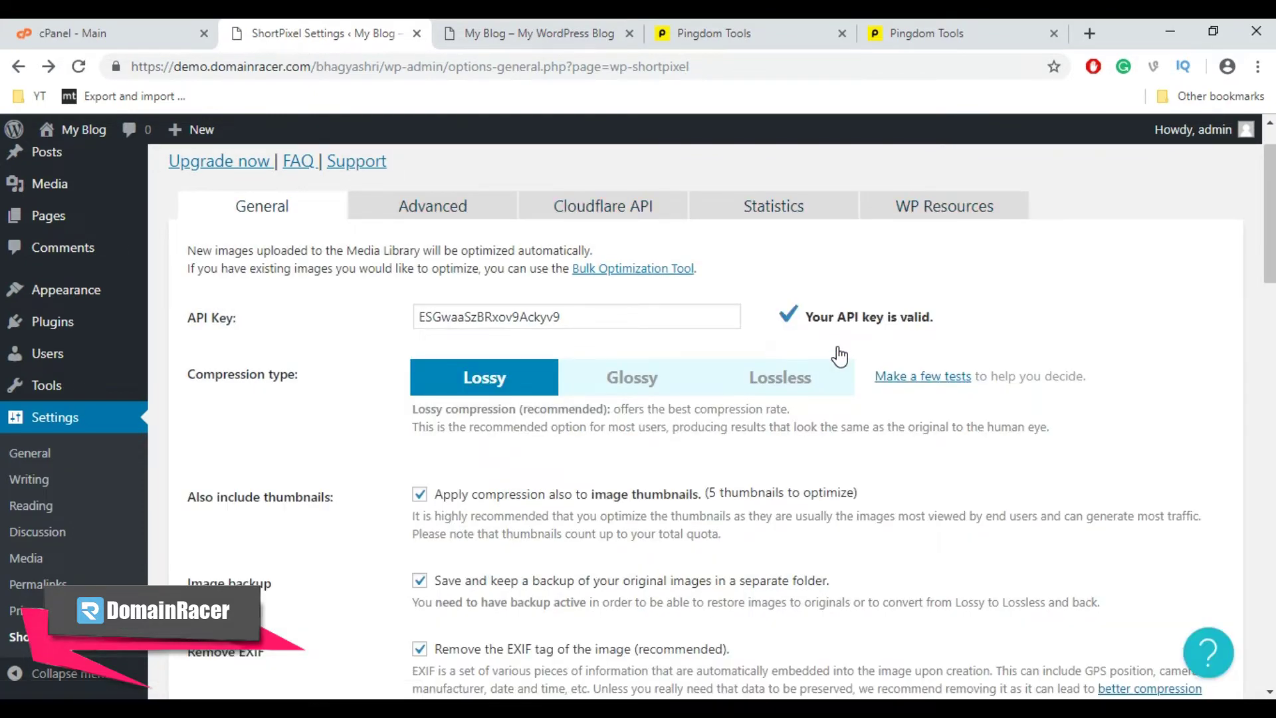
Step: Check the new API key and confirm Lossy compression, thumbnails, backups and EXIF removal are enabled
drag(635, 317, 412, 322)
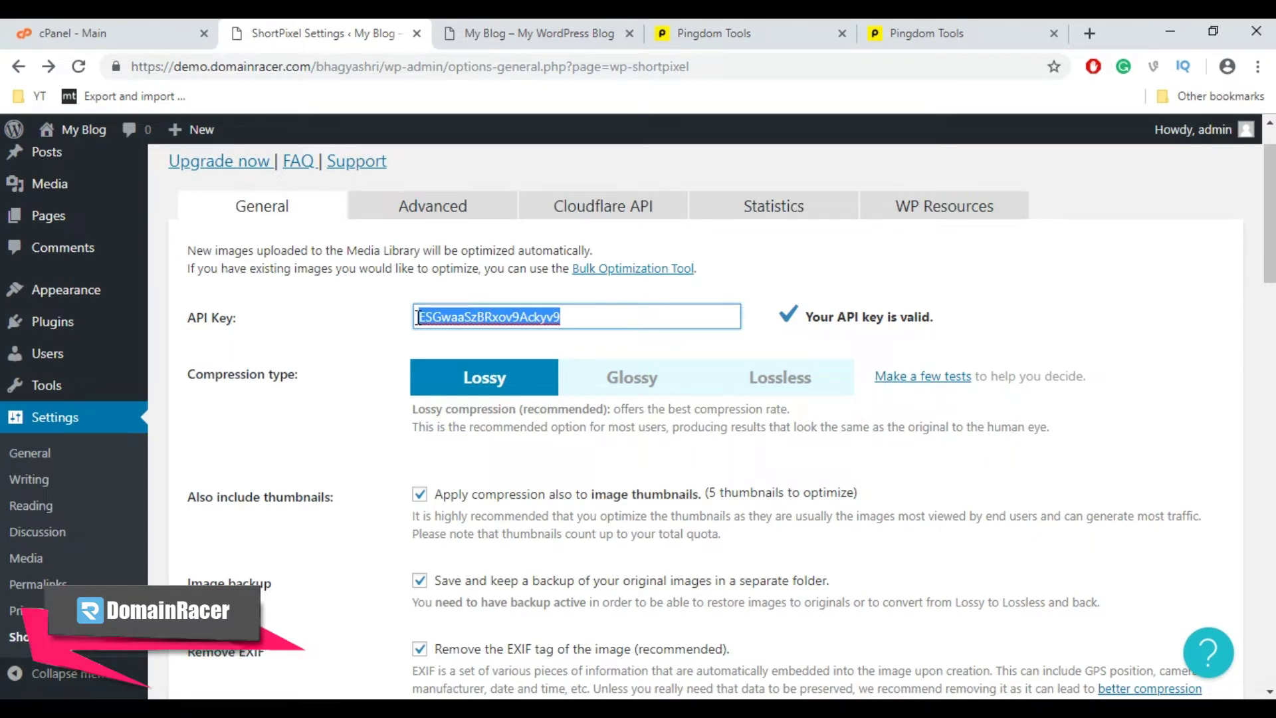
scroll(567, 377, up, 1)
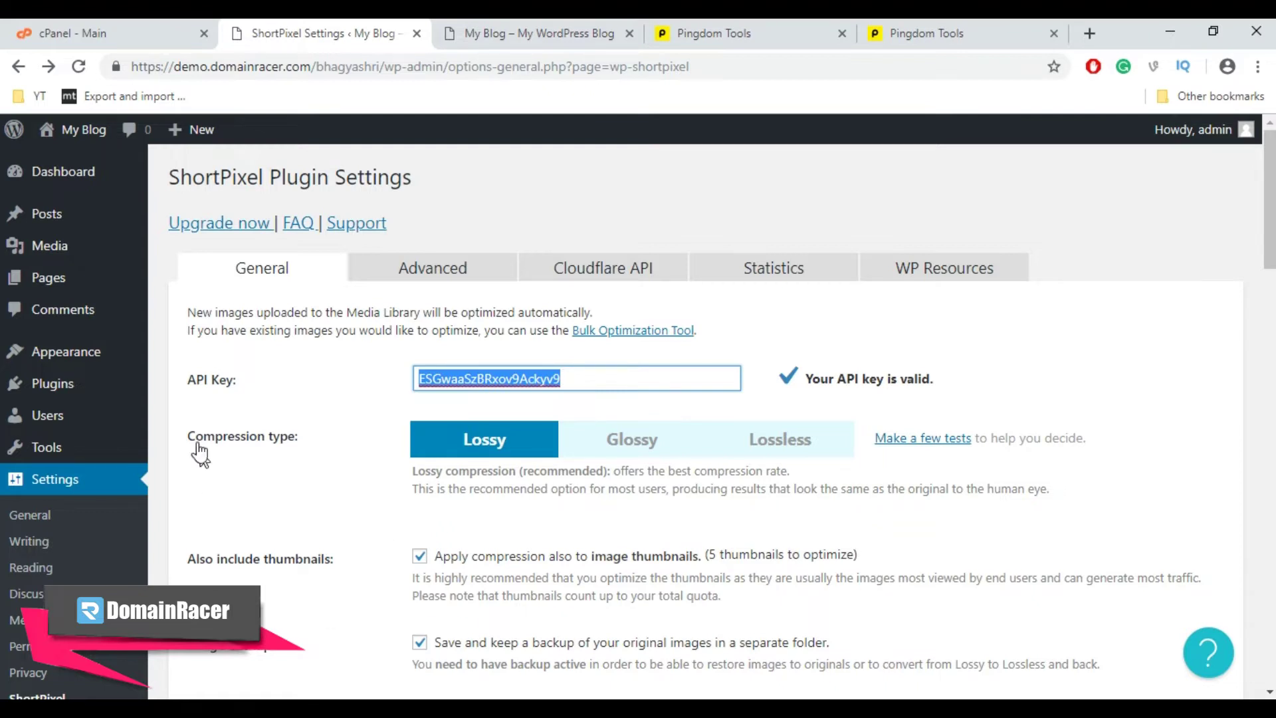
drag(186, 436, 485, 450)
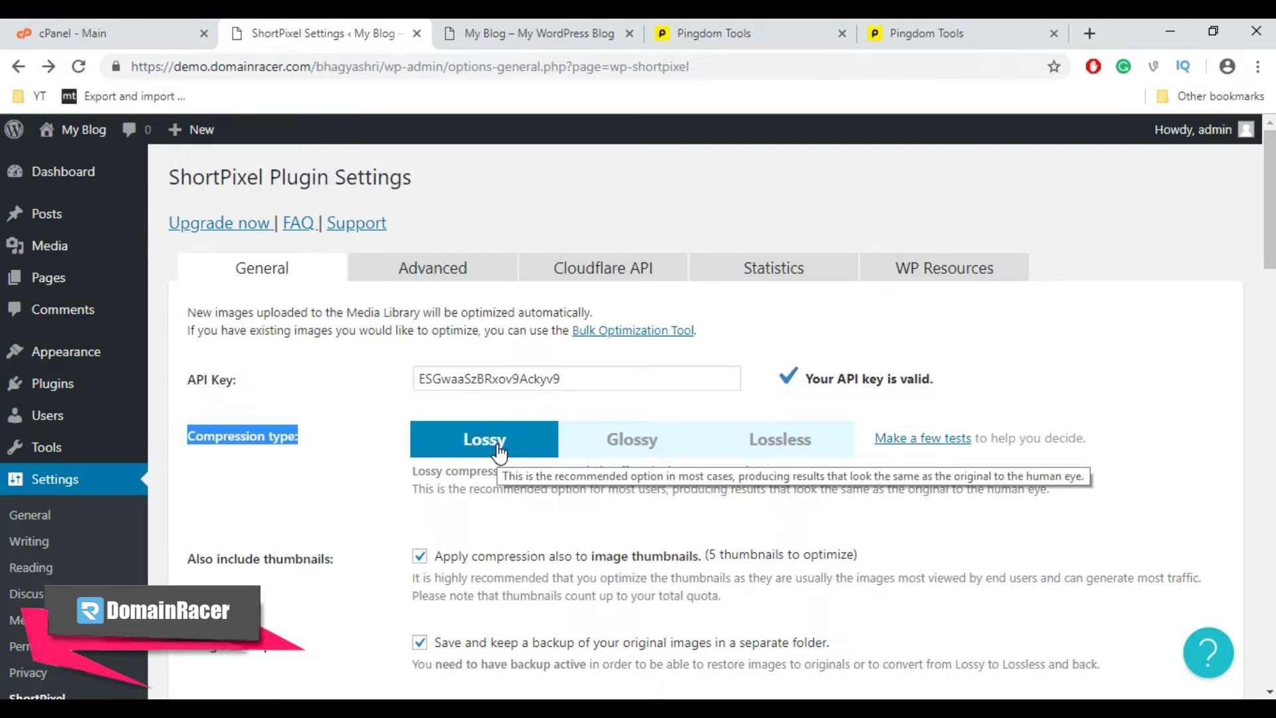
scroll(346, 465, down, 1)
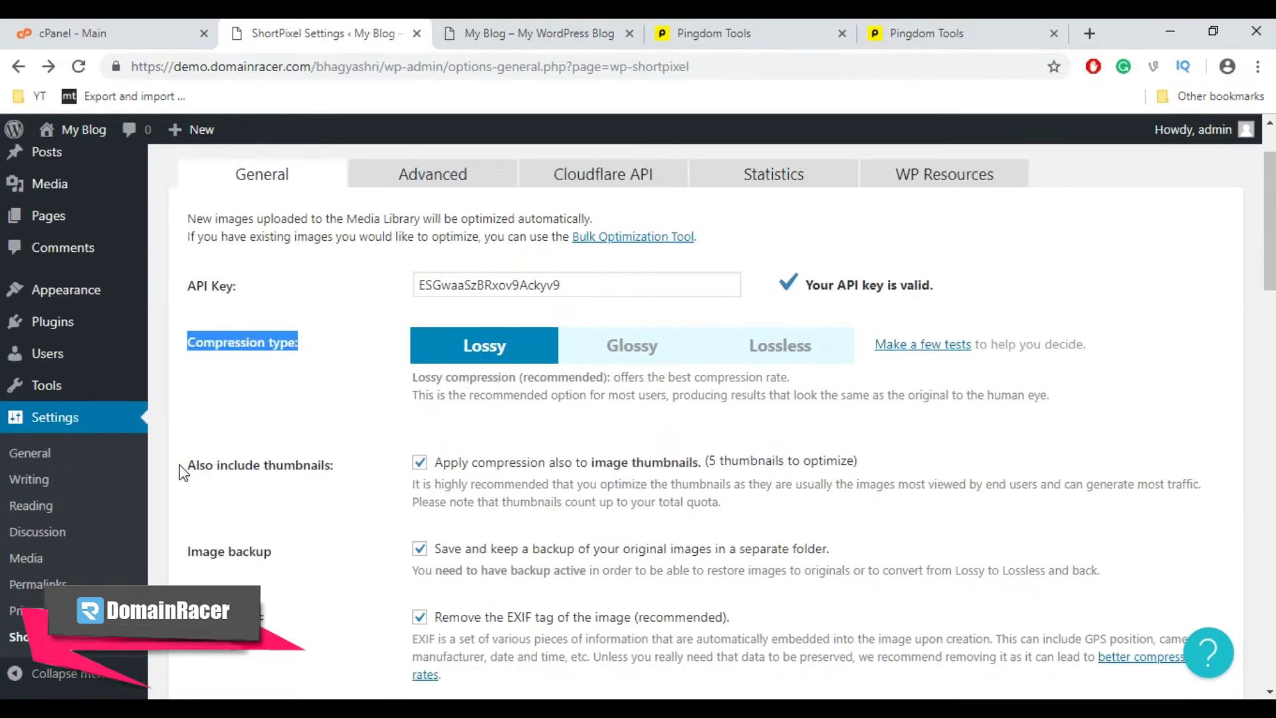
drag(184, 466, 334, 464)
click(334, 465)
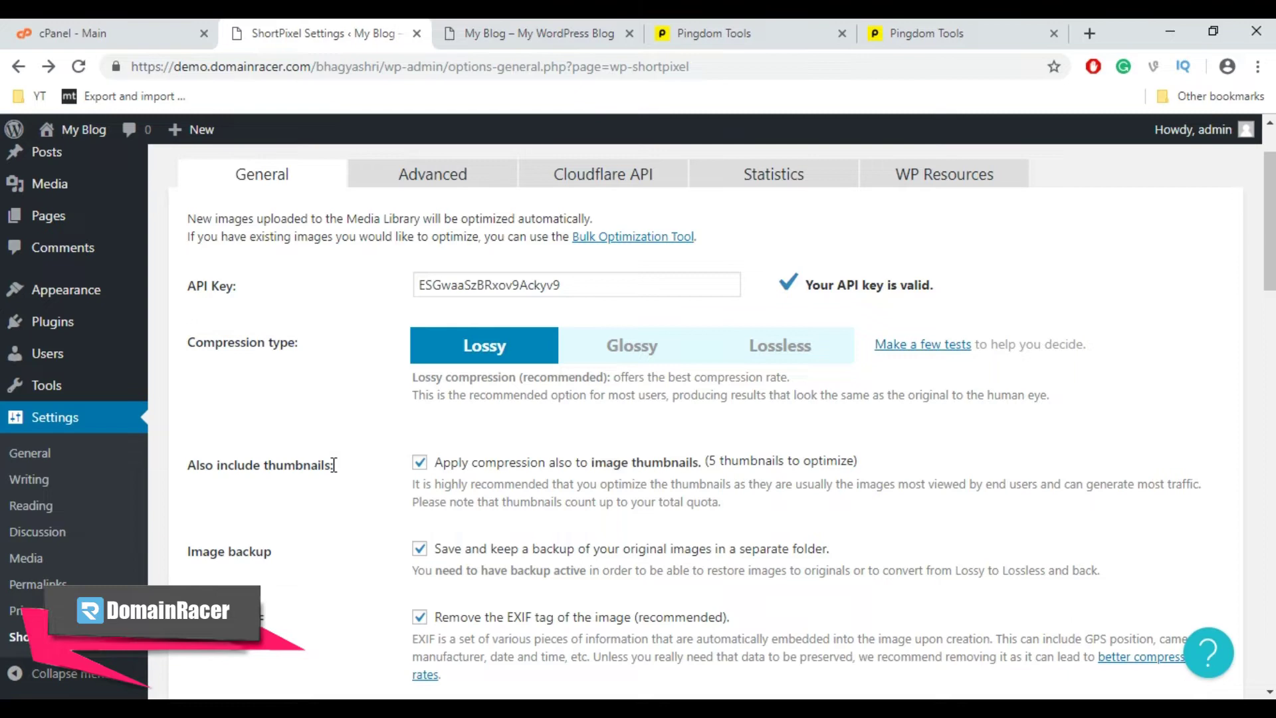
scroll(334, 465, down, 2)
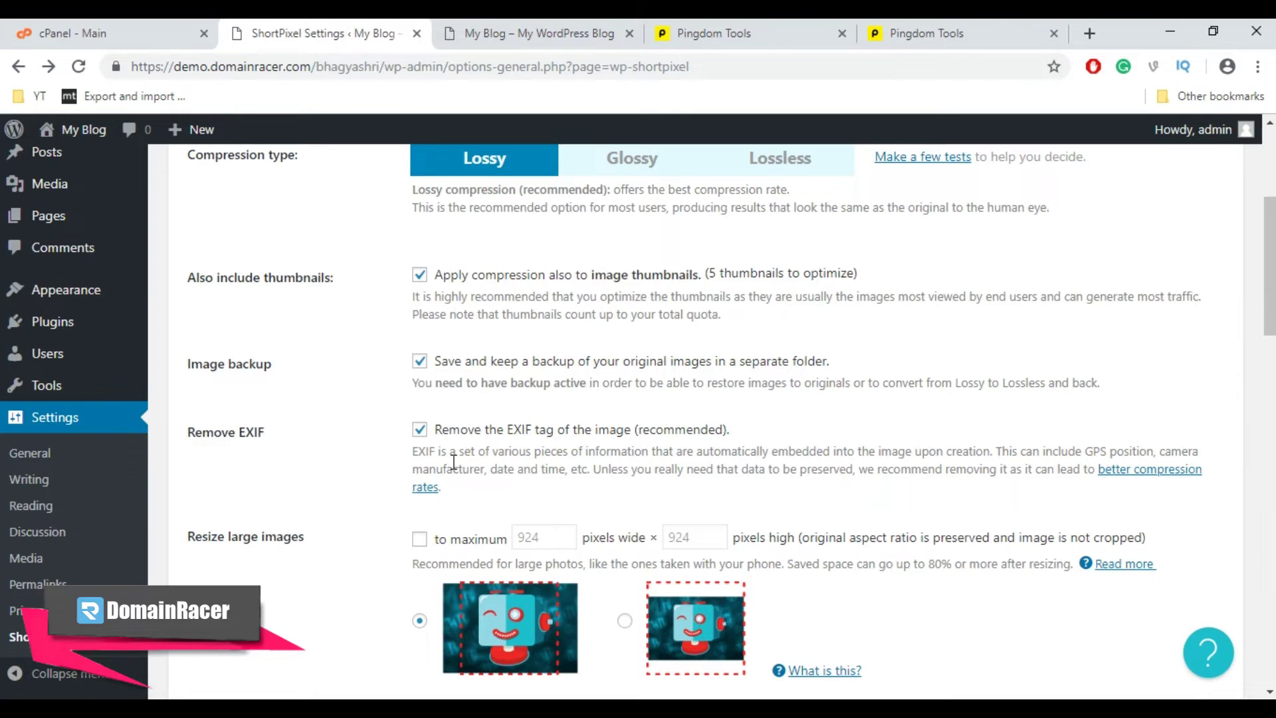
Step: Enable large-image resizing to a maximum of 1024 × 720 pixels and save the settings
scroll(454, 461, down, 3)
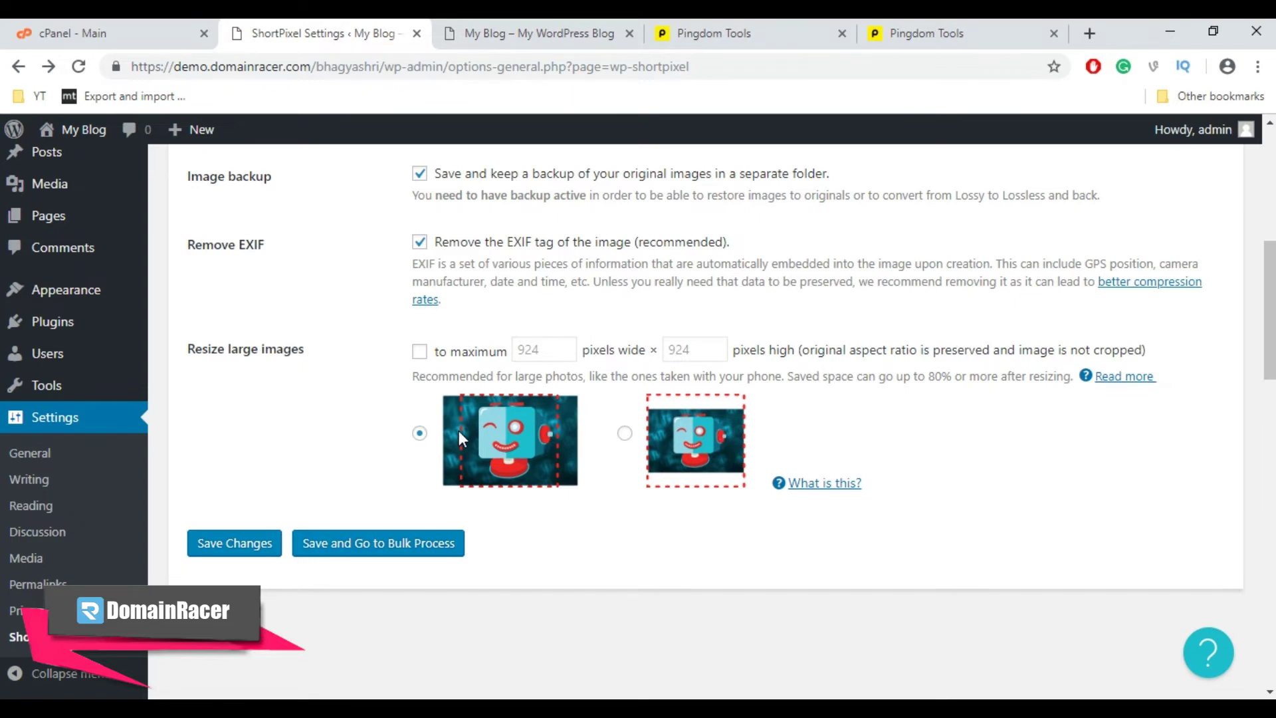
click(419, 351)
drag(550, 348, 507, 361)
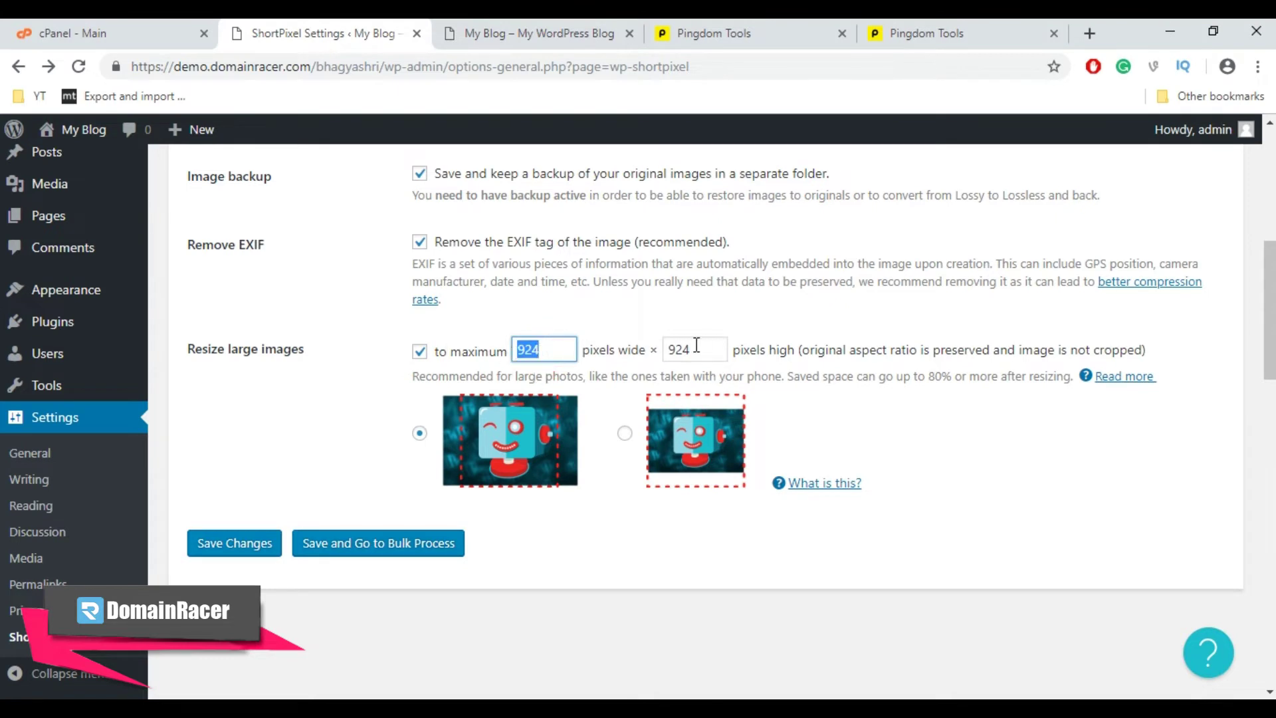
text(1024)
key(Tab)
text(720)
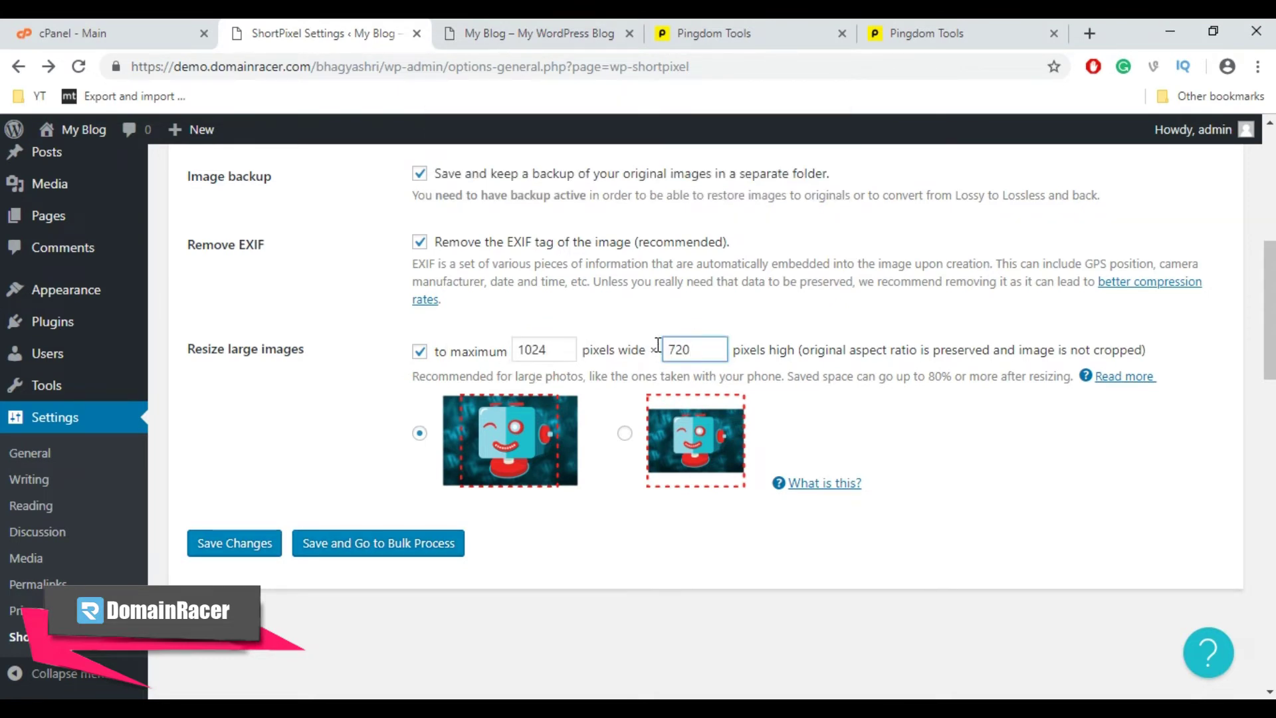
click(261, 546)
key(Return)
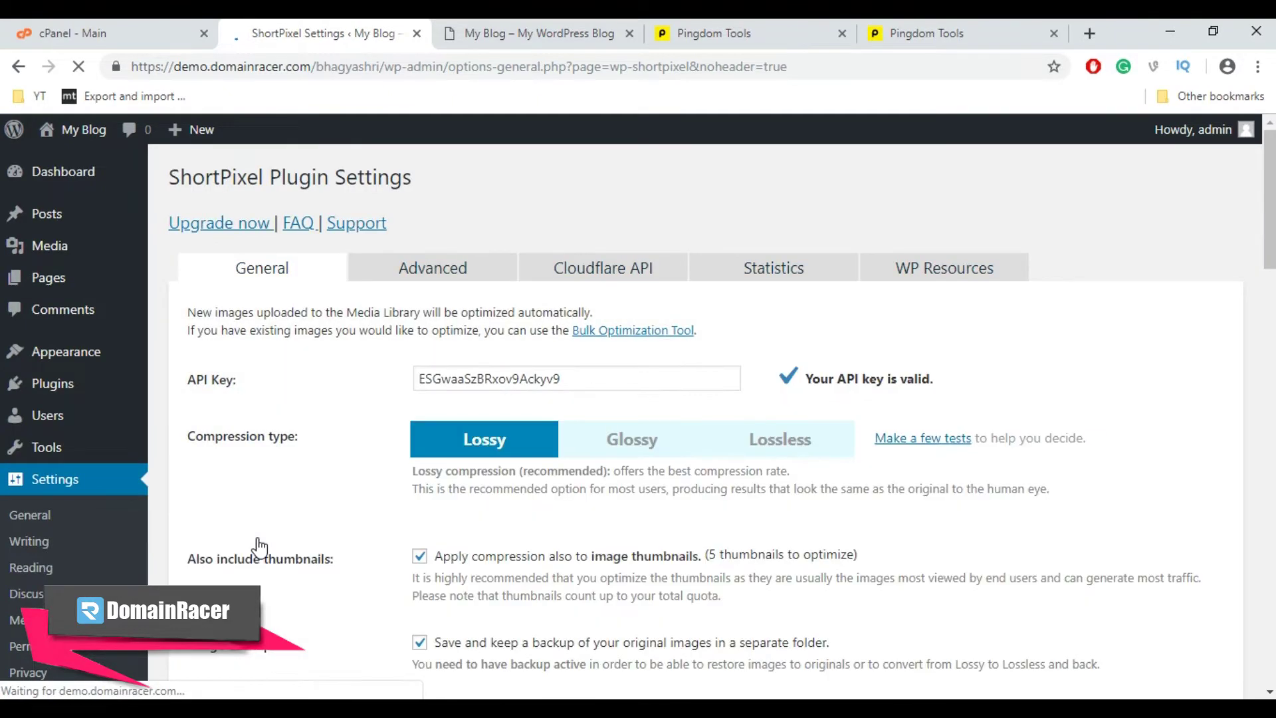
Step: On the Advanced tab, browse the extra media folder picker and cancel without adding a folder
click(412, 273)
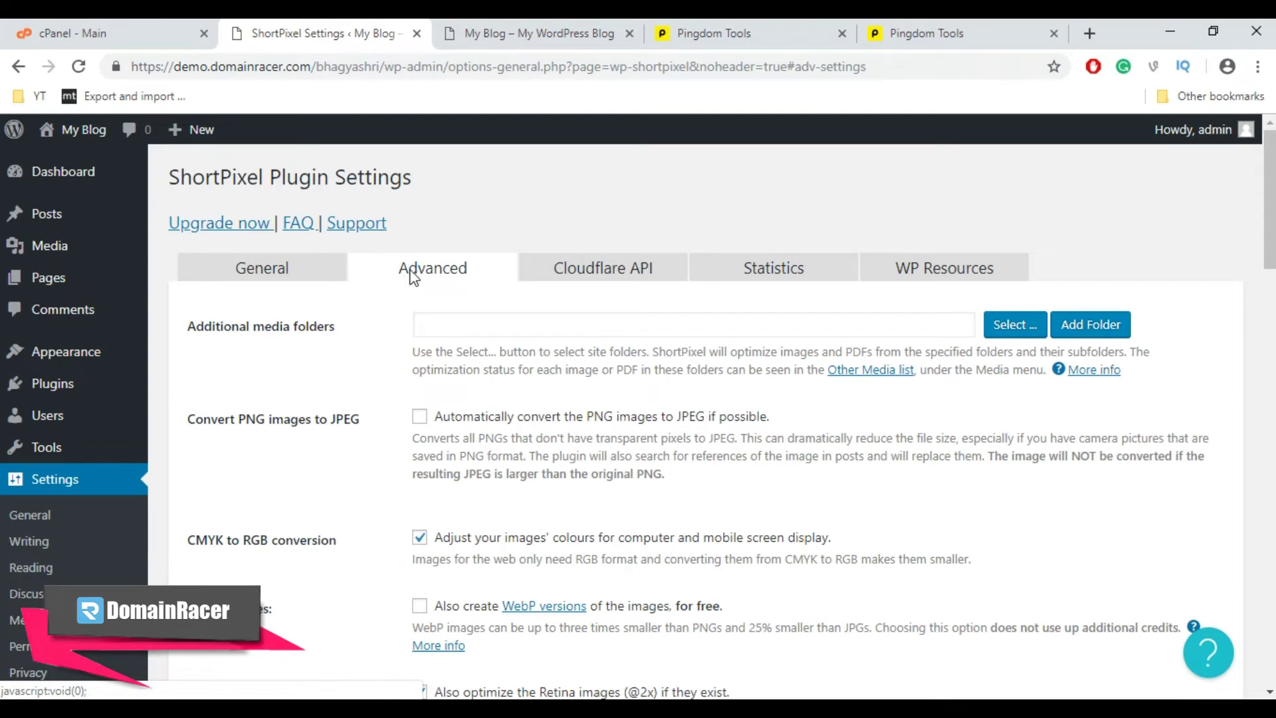
scroll(412, 275, down, 3)
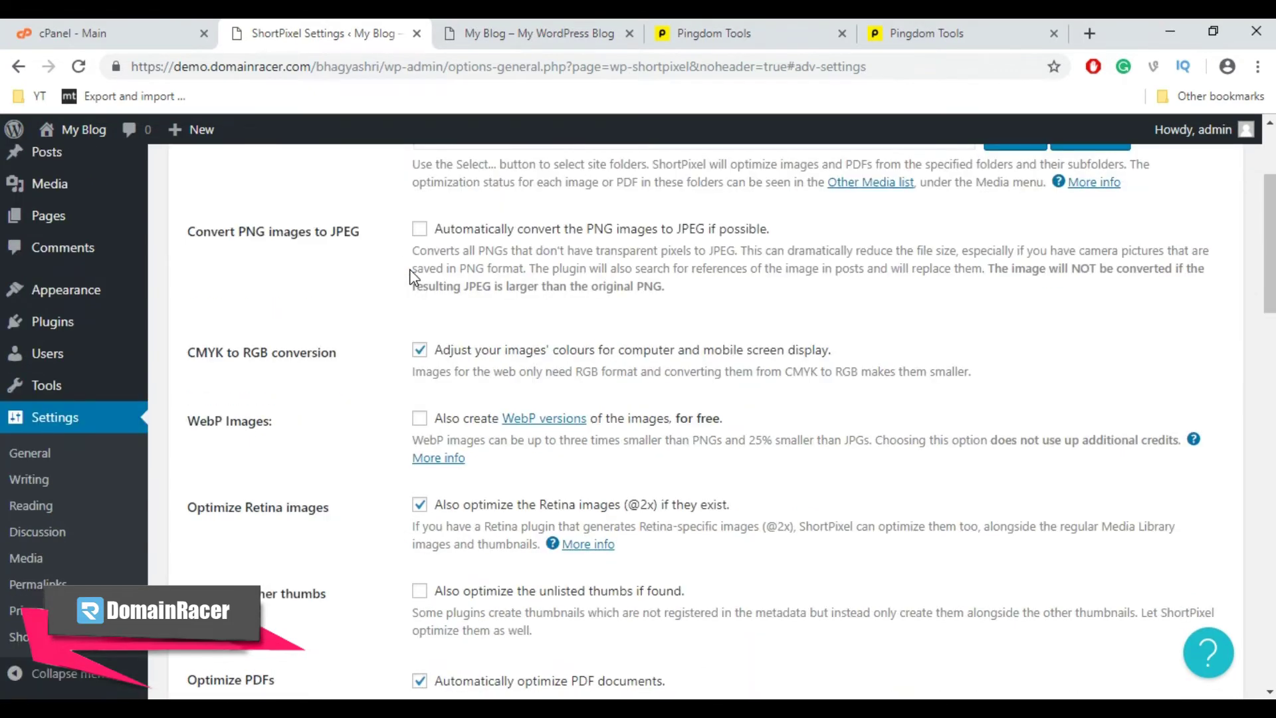
scroll(398, 475, down, 7)
scroll(450, 293, up, 8)
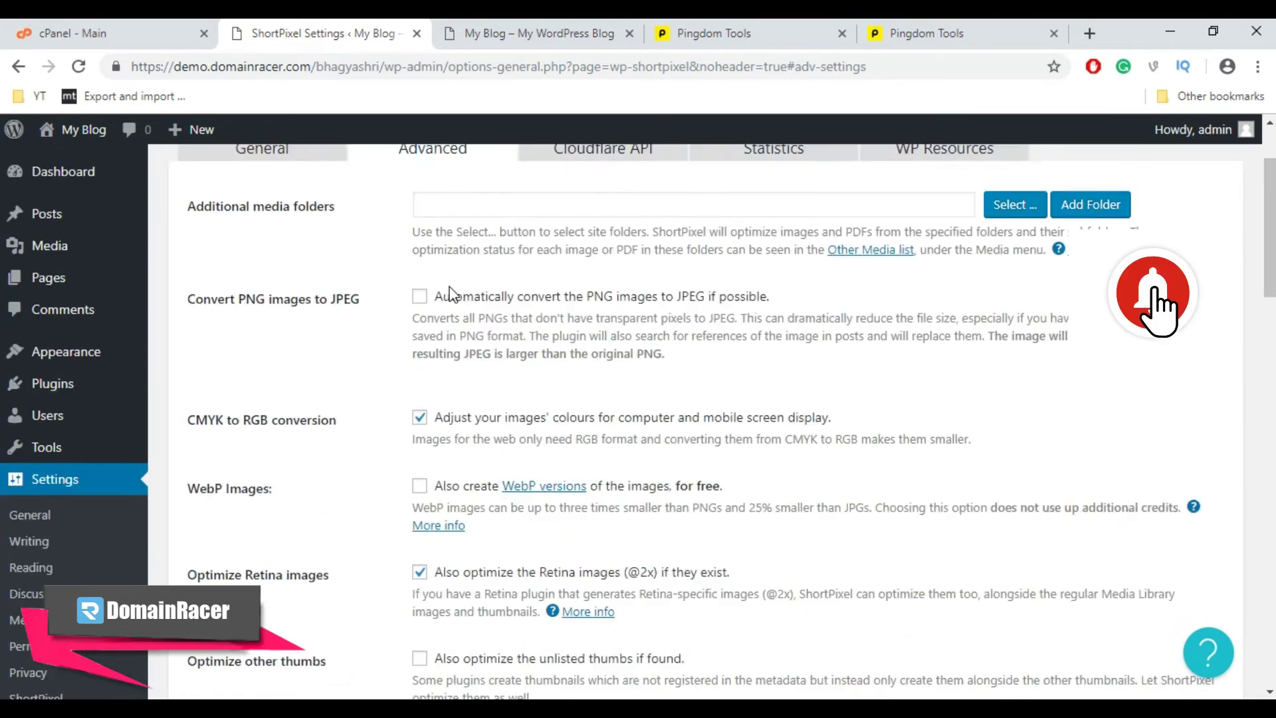
scroll(449, 293, up, 2)
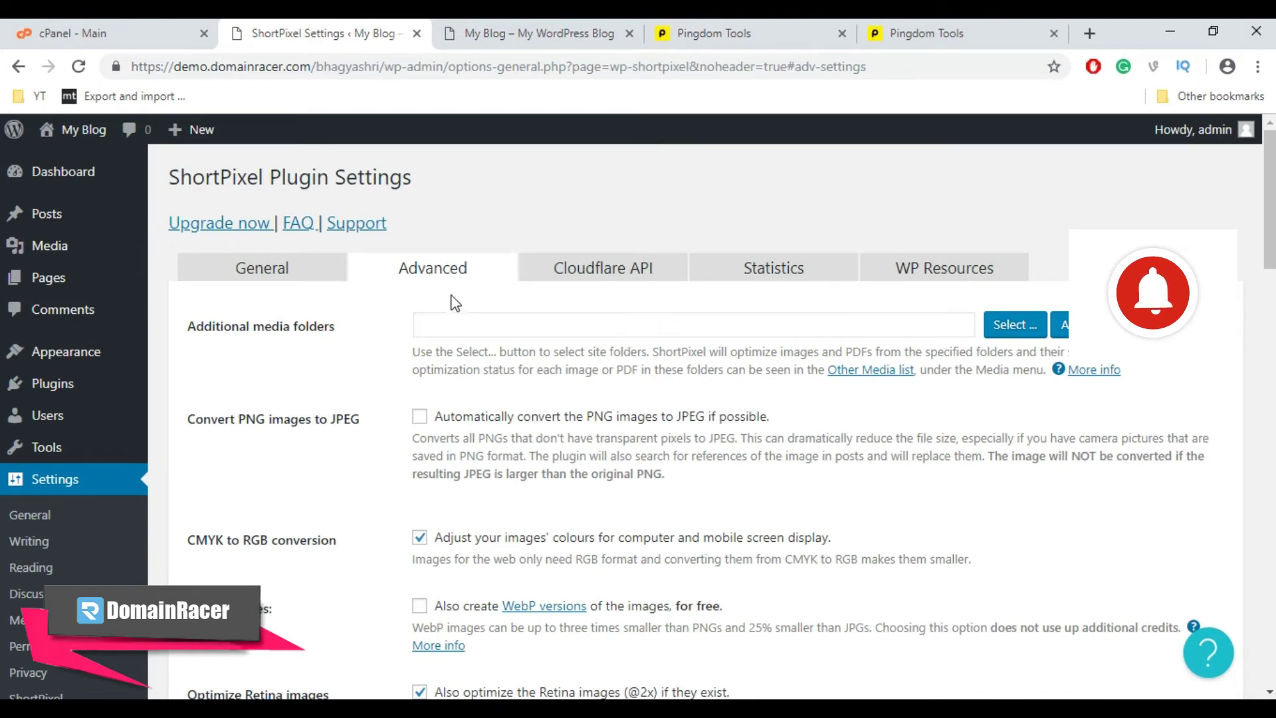
click(996, 332)
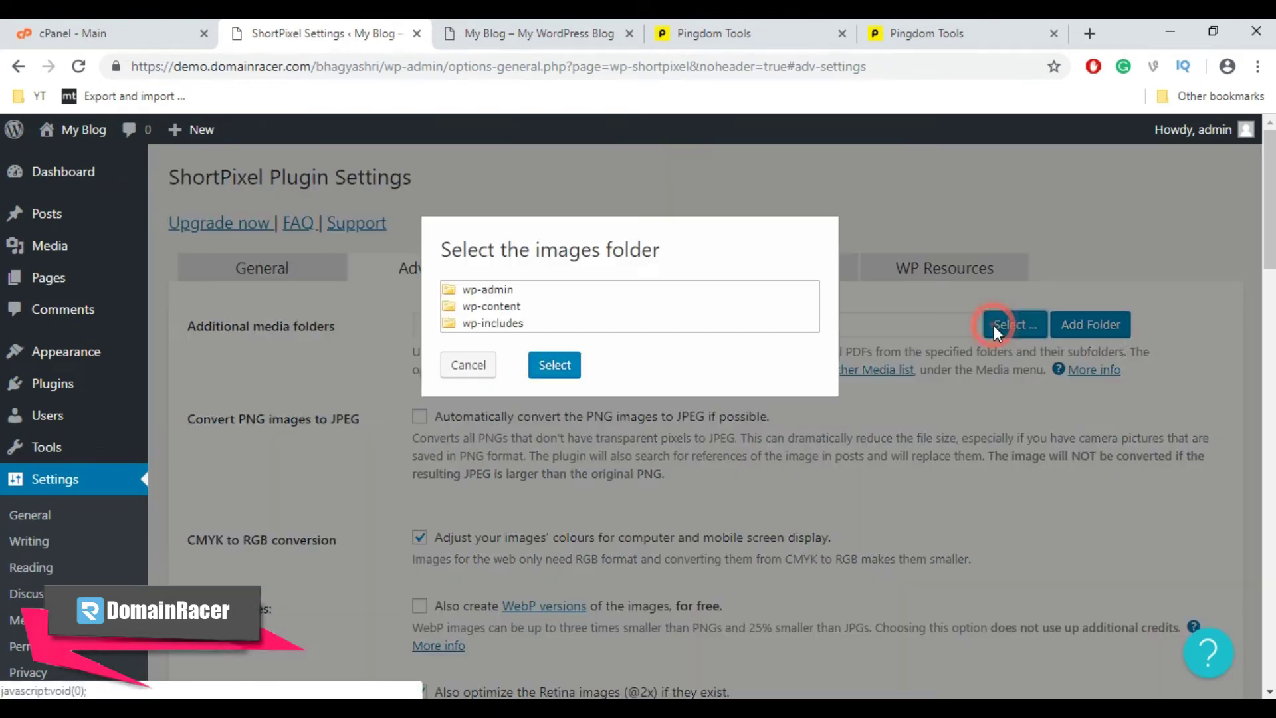
click(492, 323)
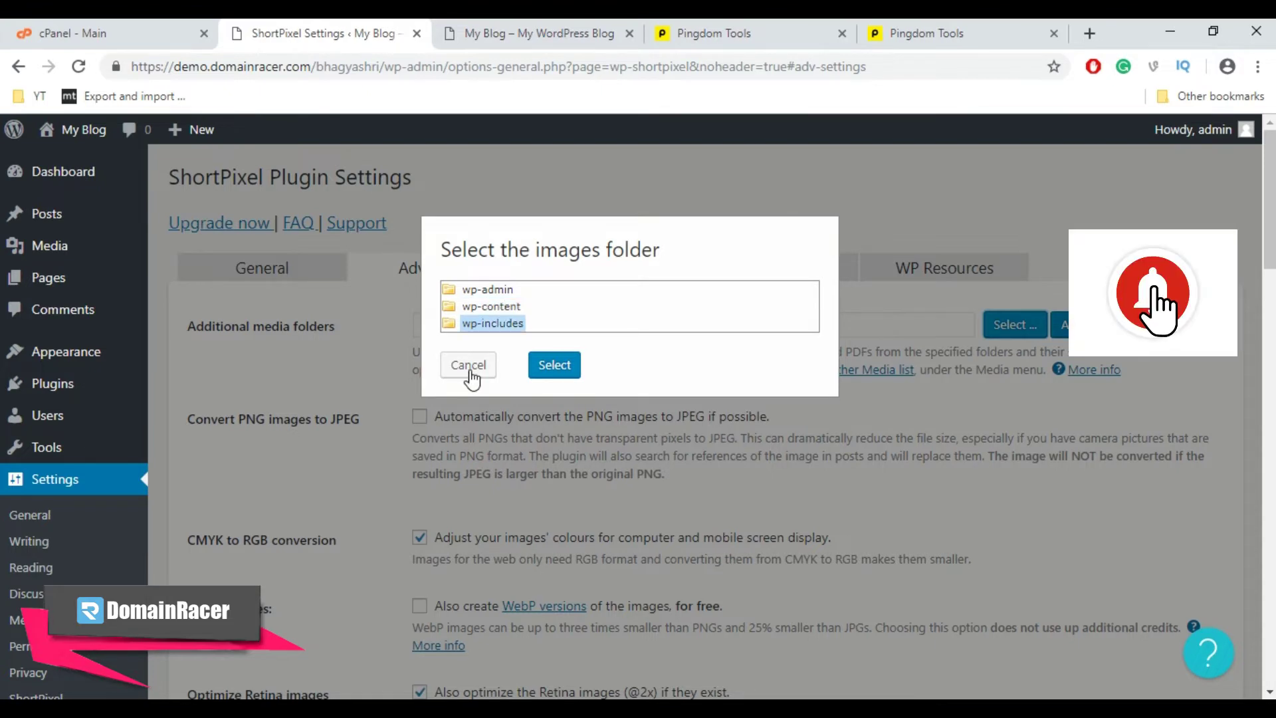
click(467, 365)
drag(471, 369, 393, 412)
click(394, 412)
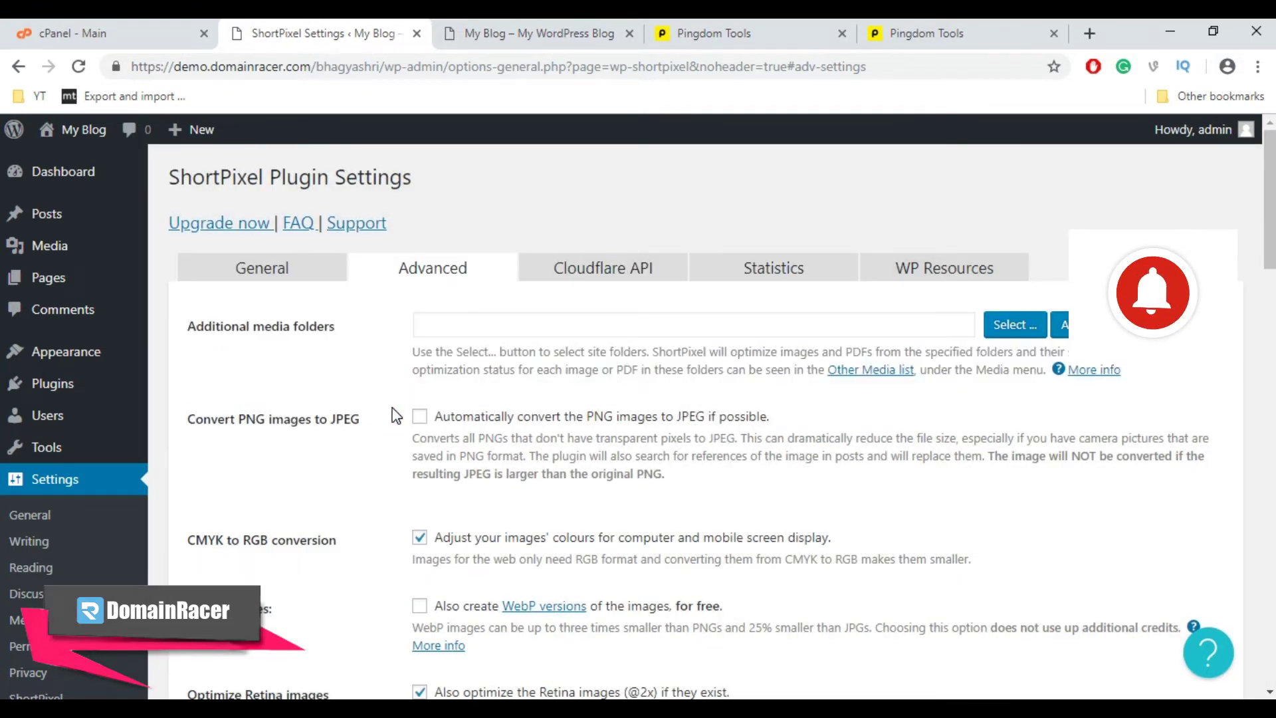
Step: Turn on Convert PNG images to JPEG and save the advanced settings
drag(190, 428, 370, 423)
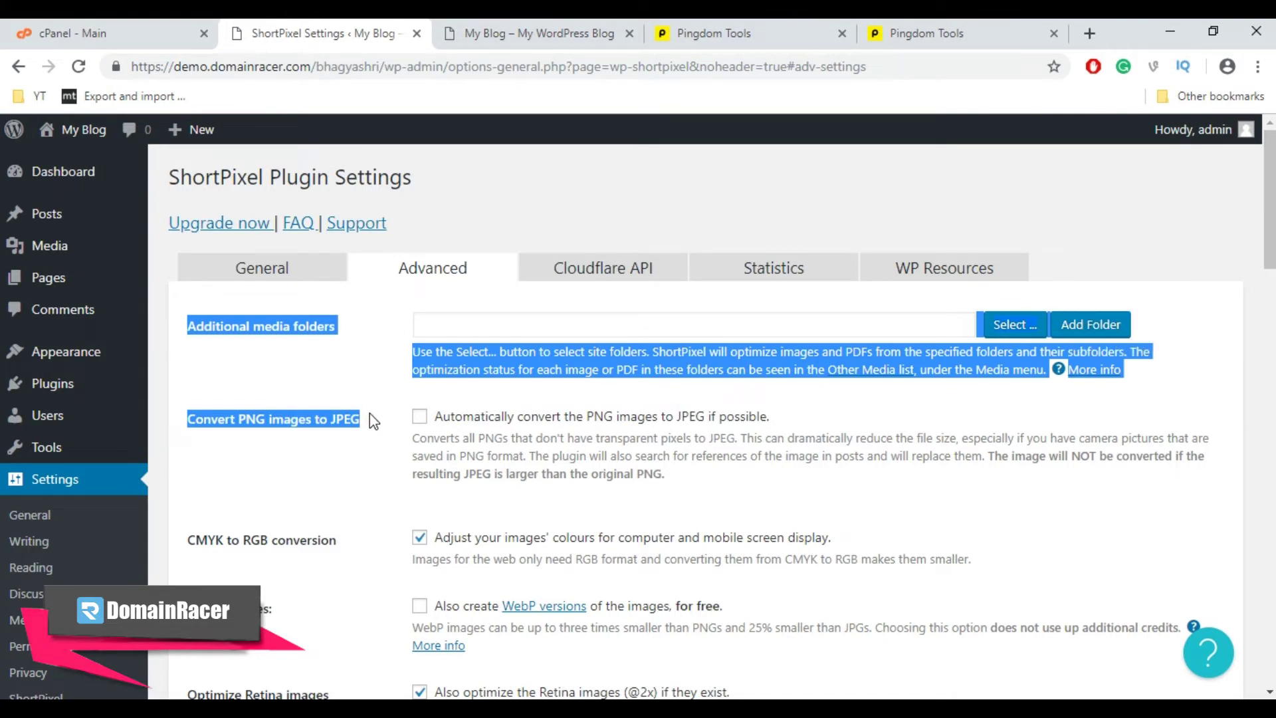
click(419, 417)
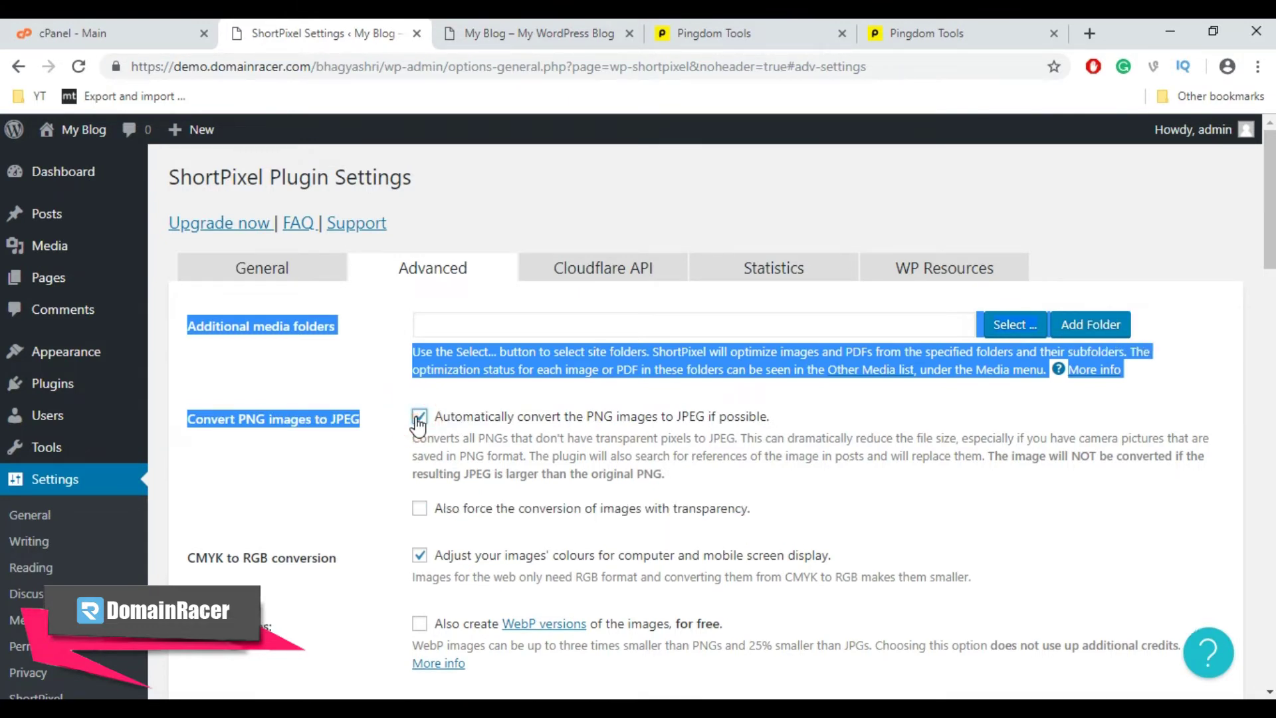
scroll(391, 455, down, 4)
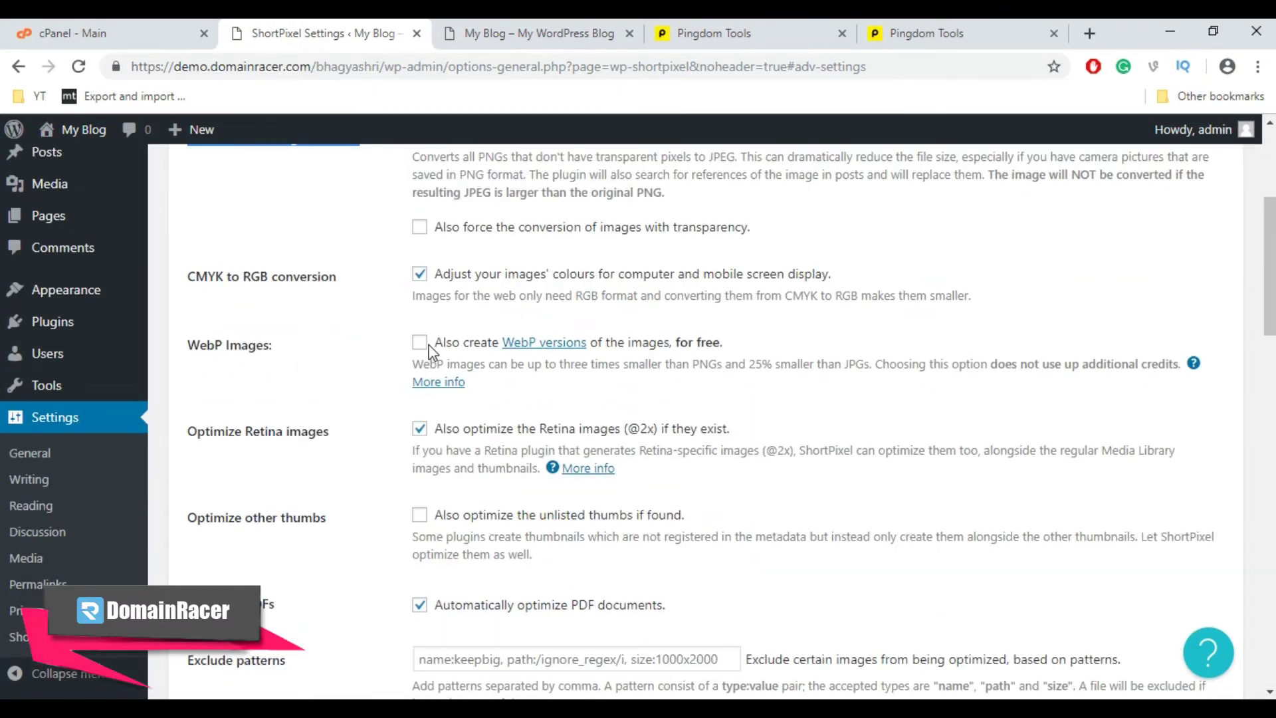
scroll(429, 354, up, 3)
scroll(429, 356, down, 15)
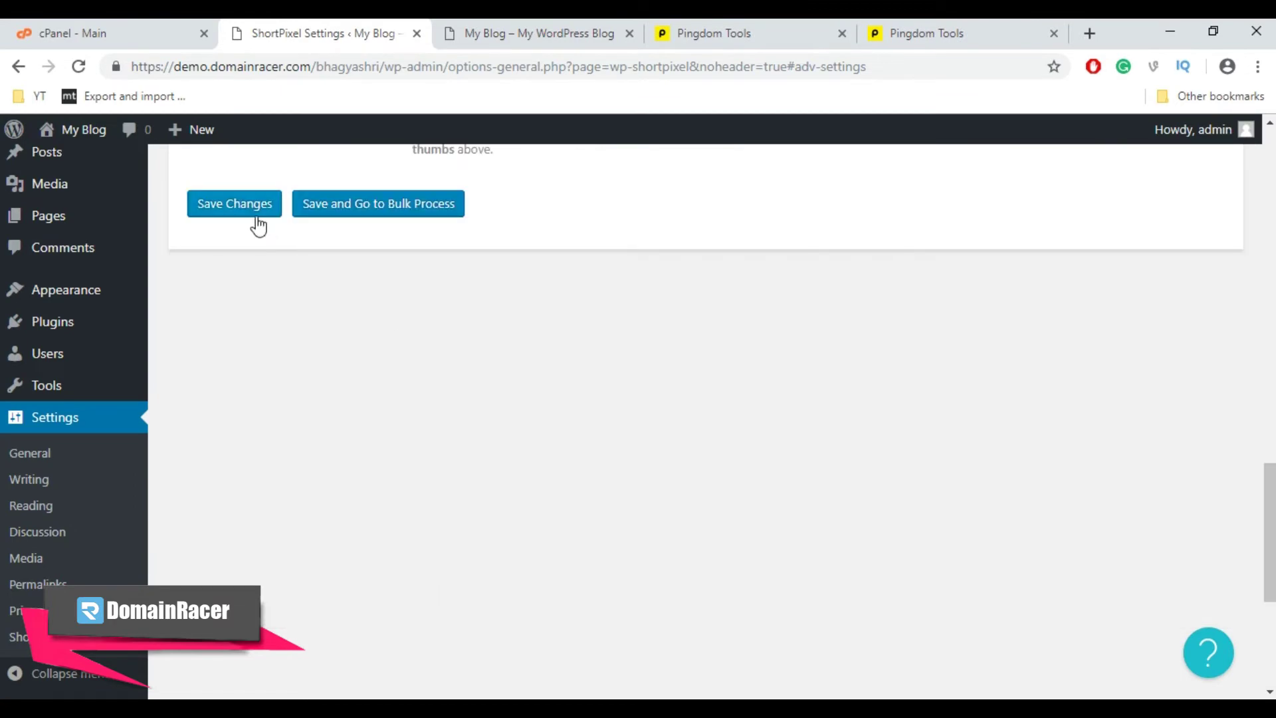
click(258, 224)
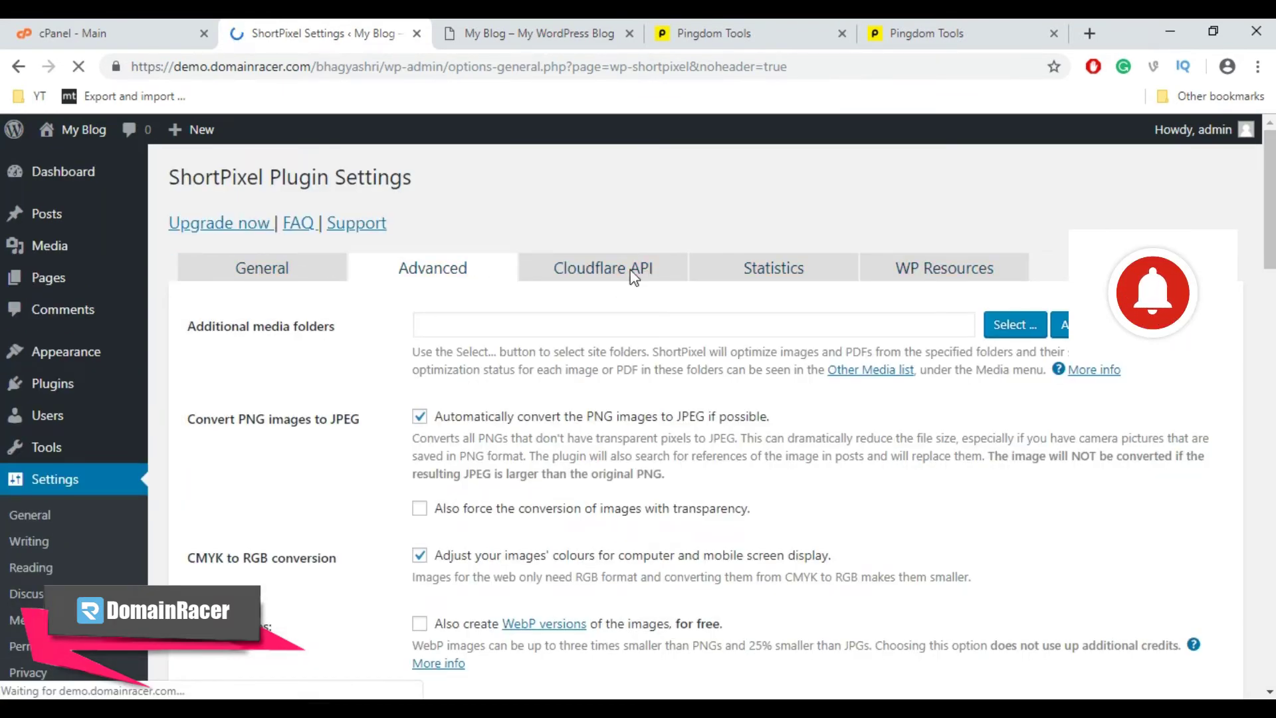
Step: Review the Cloudflare API fields, then the Statistics tab showing 0% compression and 100 monthly credits
click(607, 272)
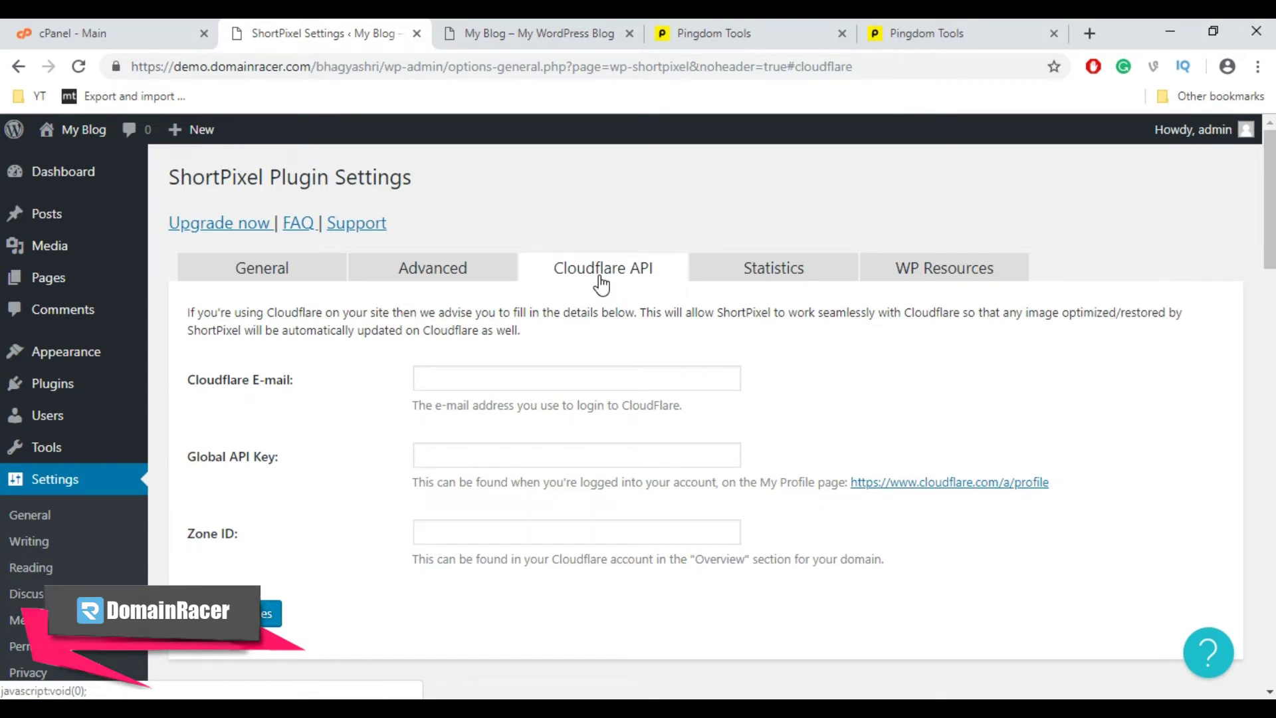
scroll(600, 279, down, 3)
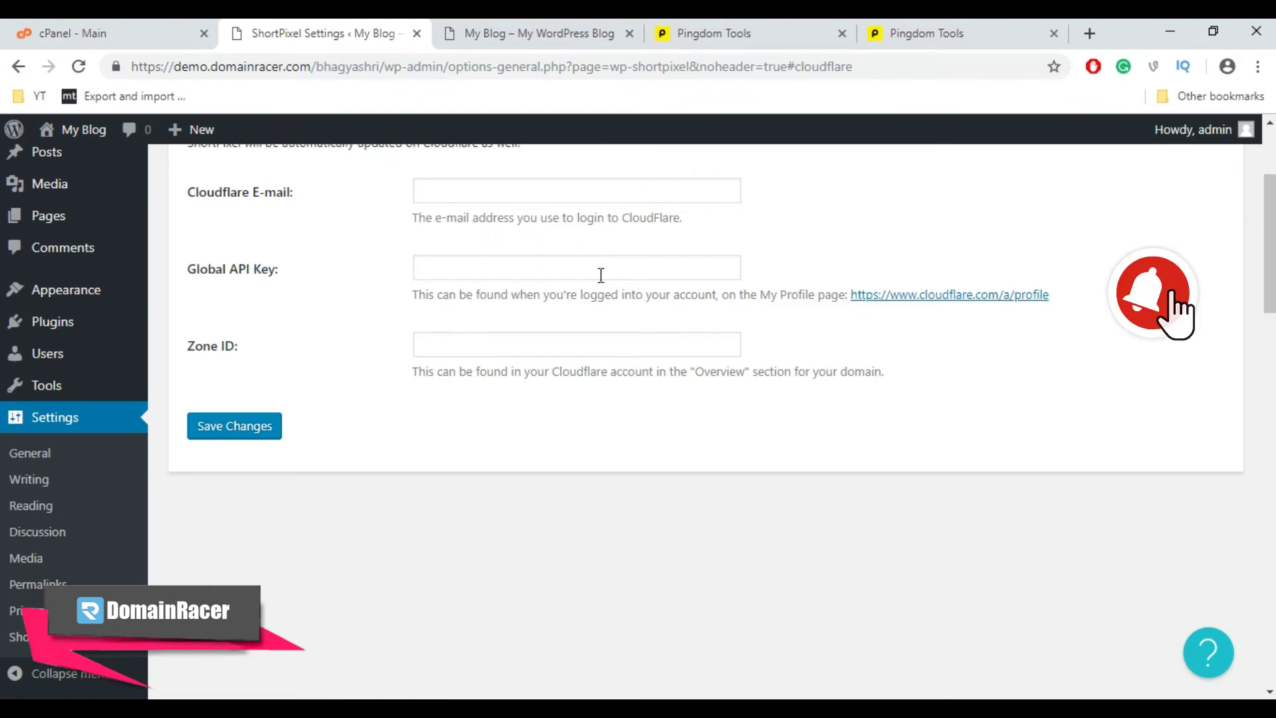
scroll(605, 277, up, 3)
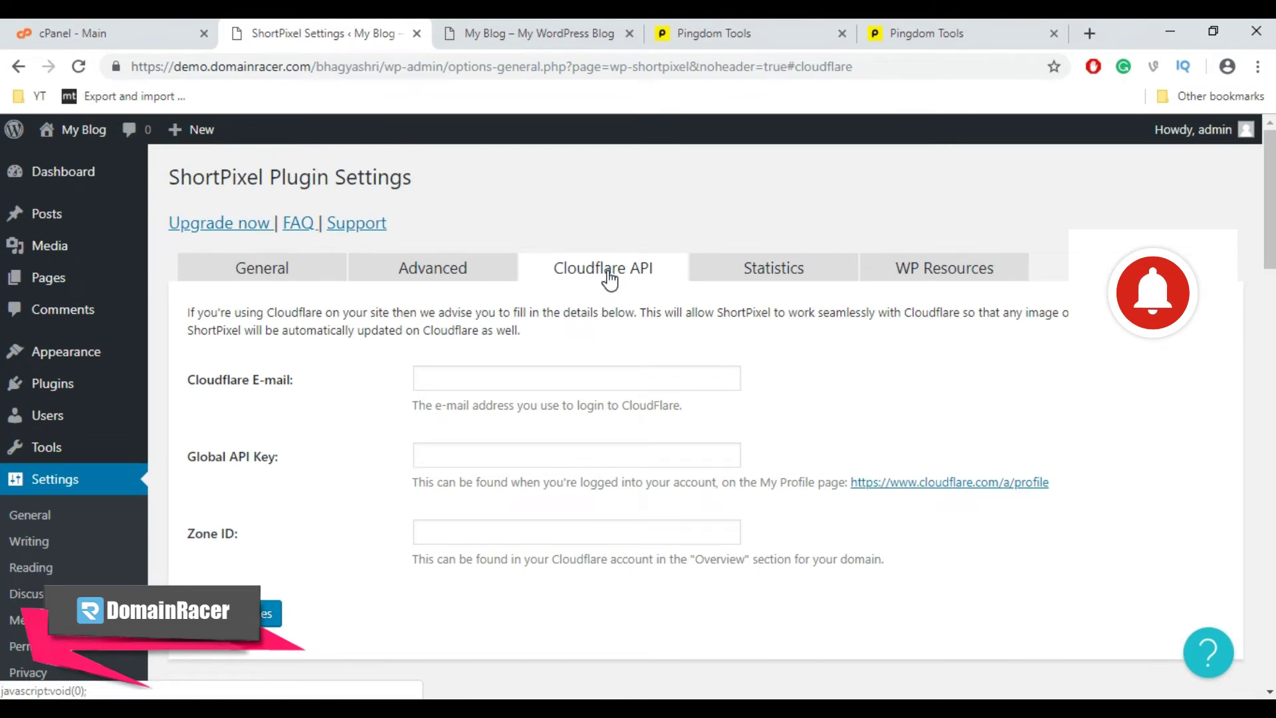
click(610, 280)
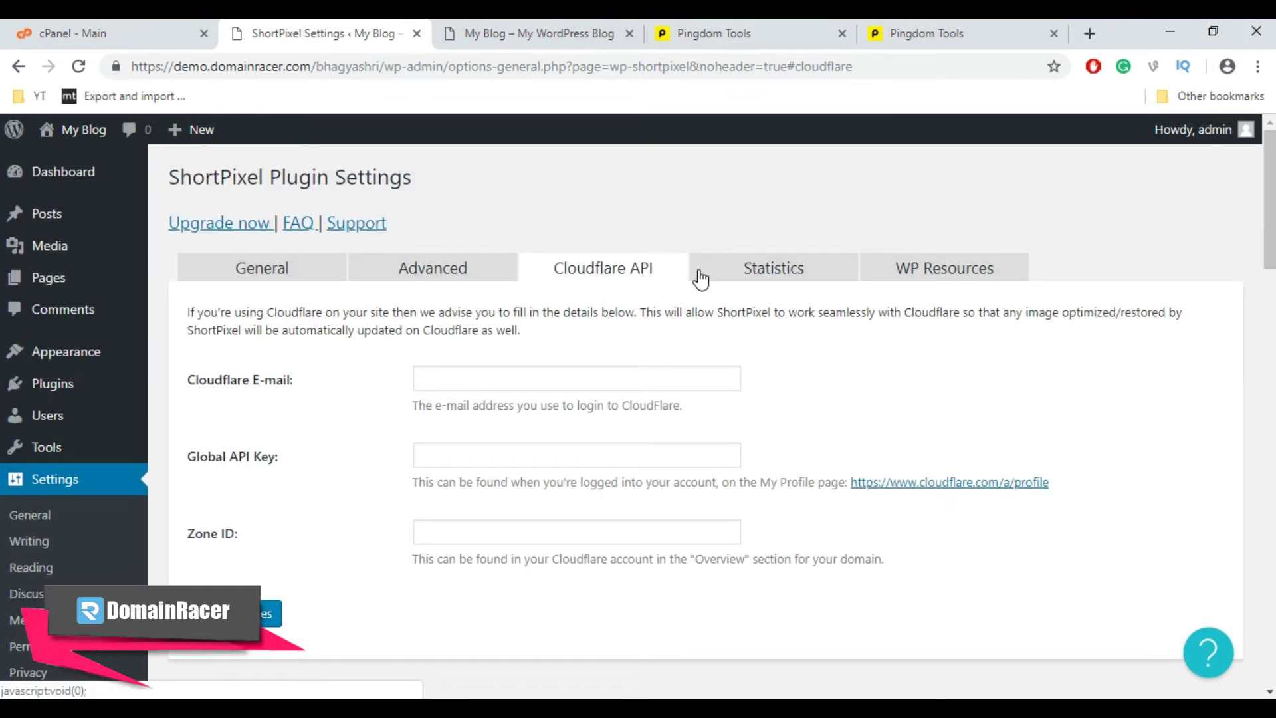
click(733, 273)
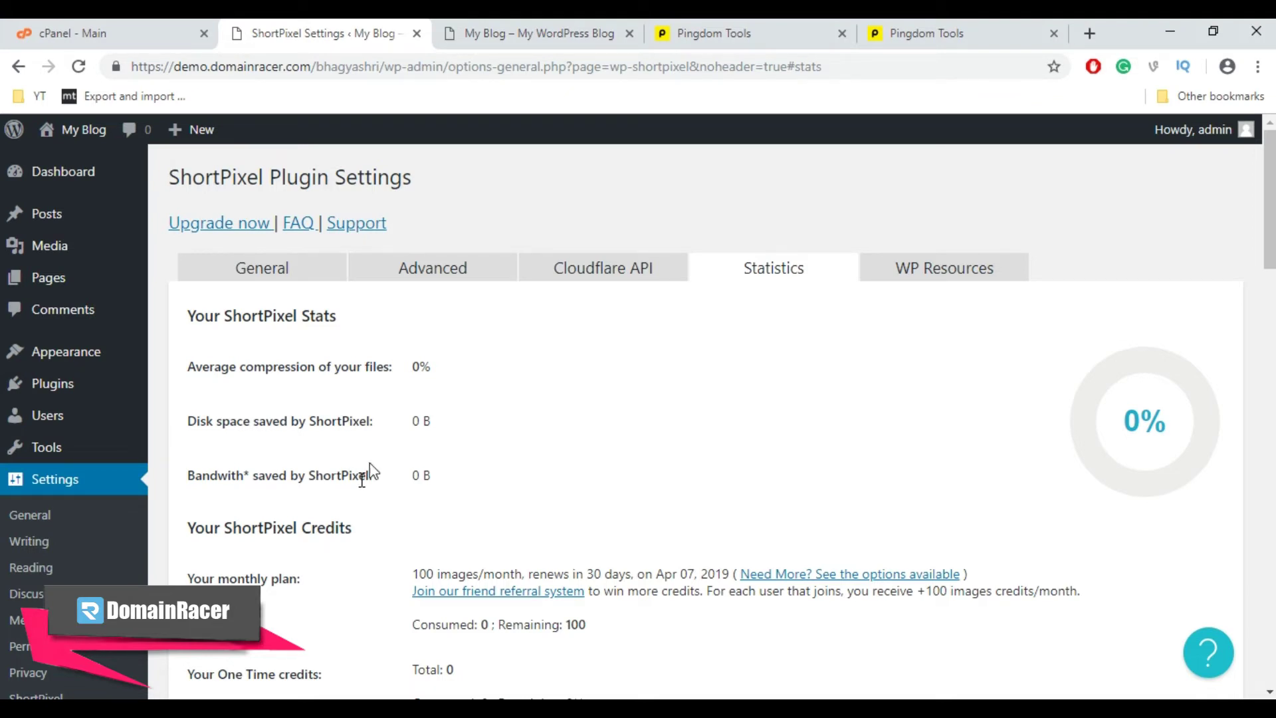
Step: Browse ShortPixel's recommended WP Resources page
click(921, 279)
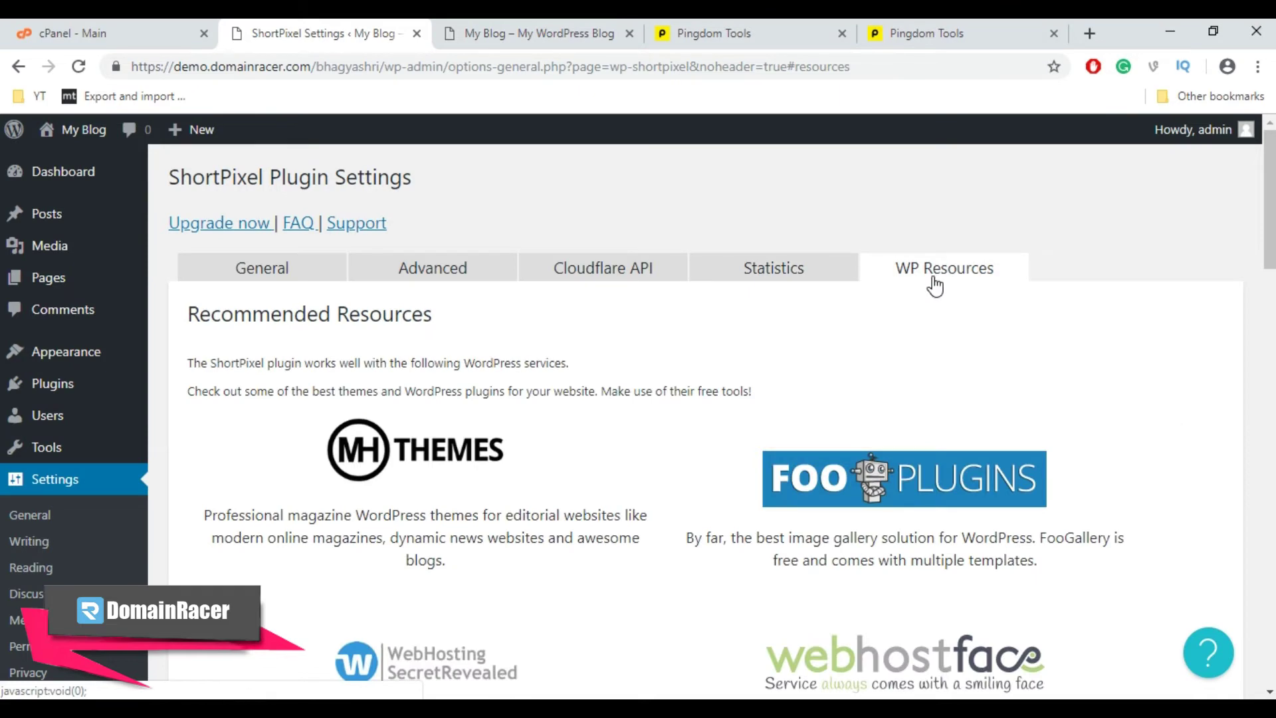
scroll(500, 453, down, 2)
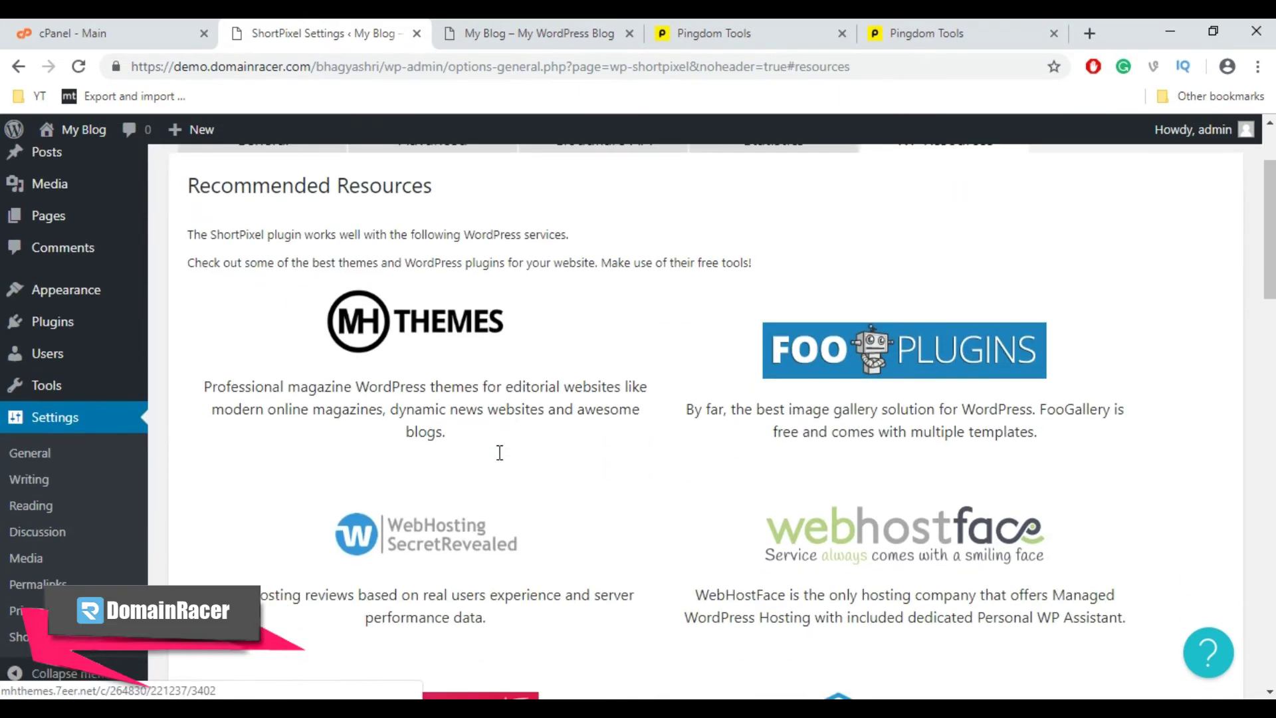
scroll(499, 452, down, 2)
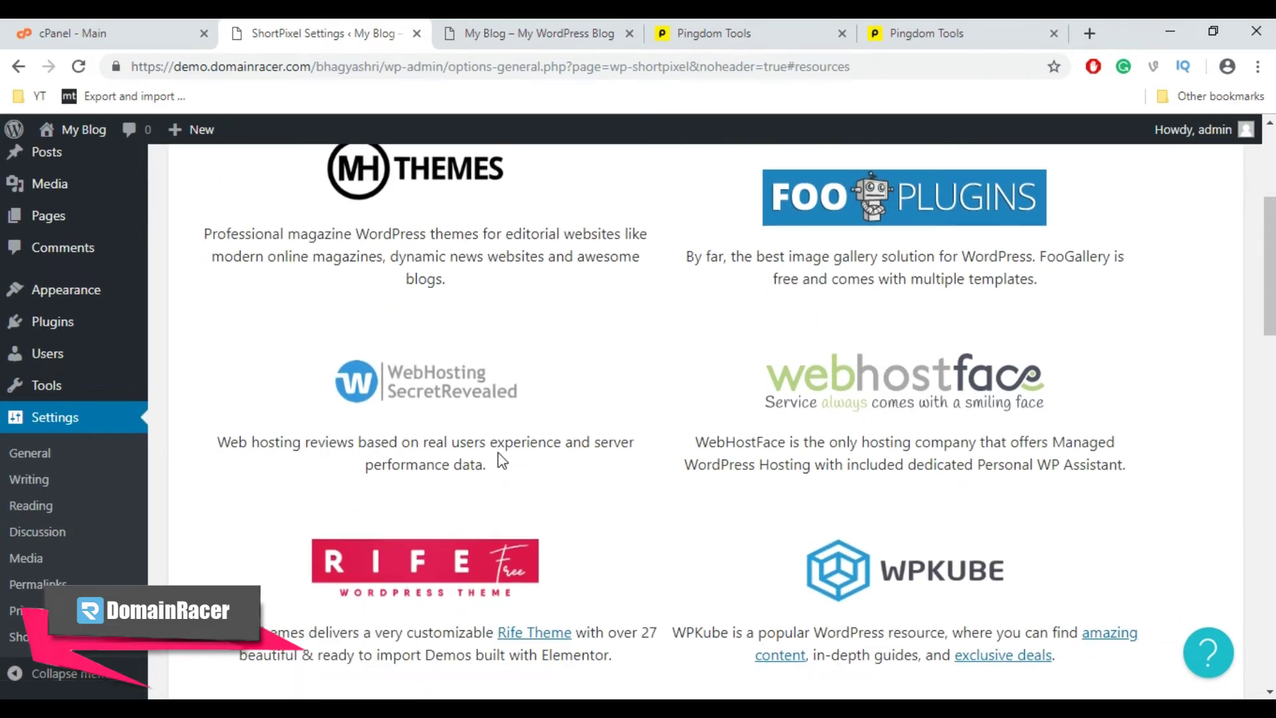
scroll(498, 454, down, 2)
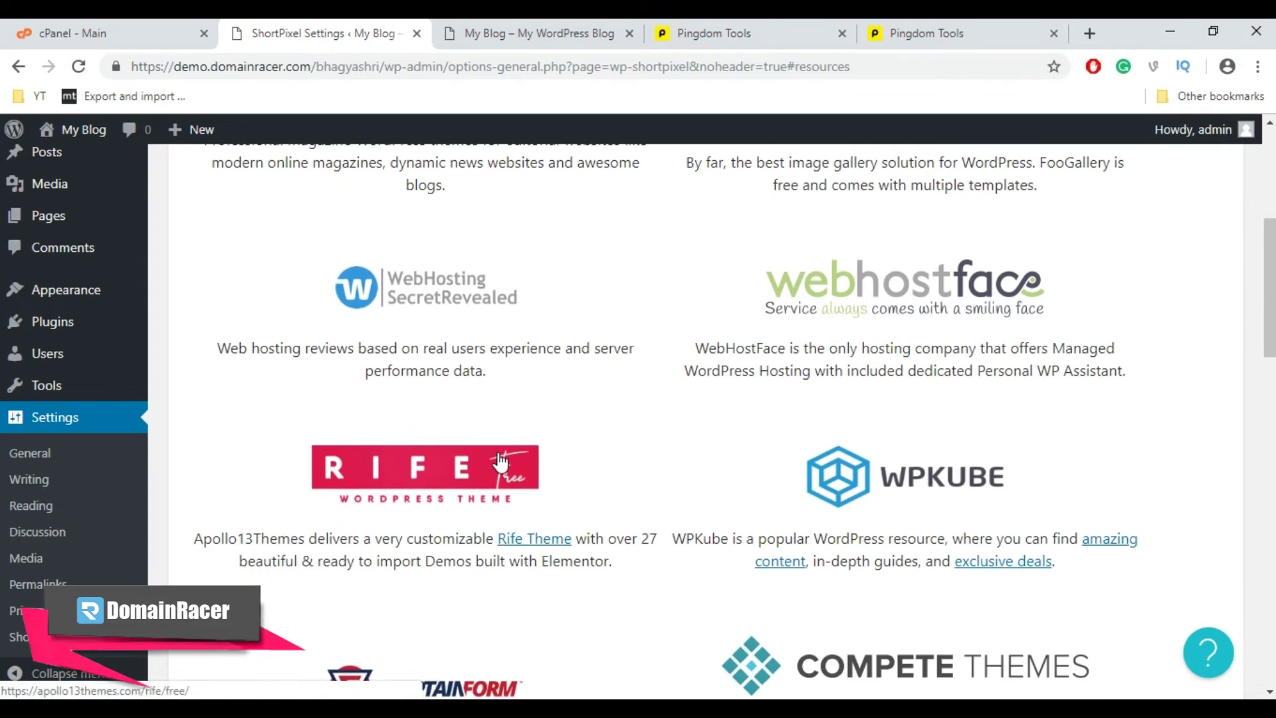
scroll(500, 458, down, 7)
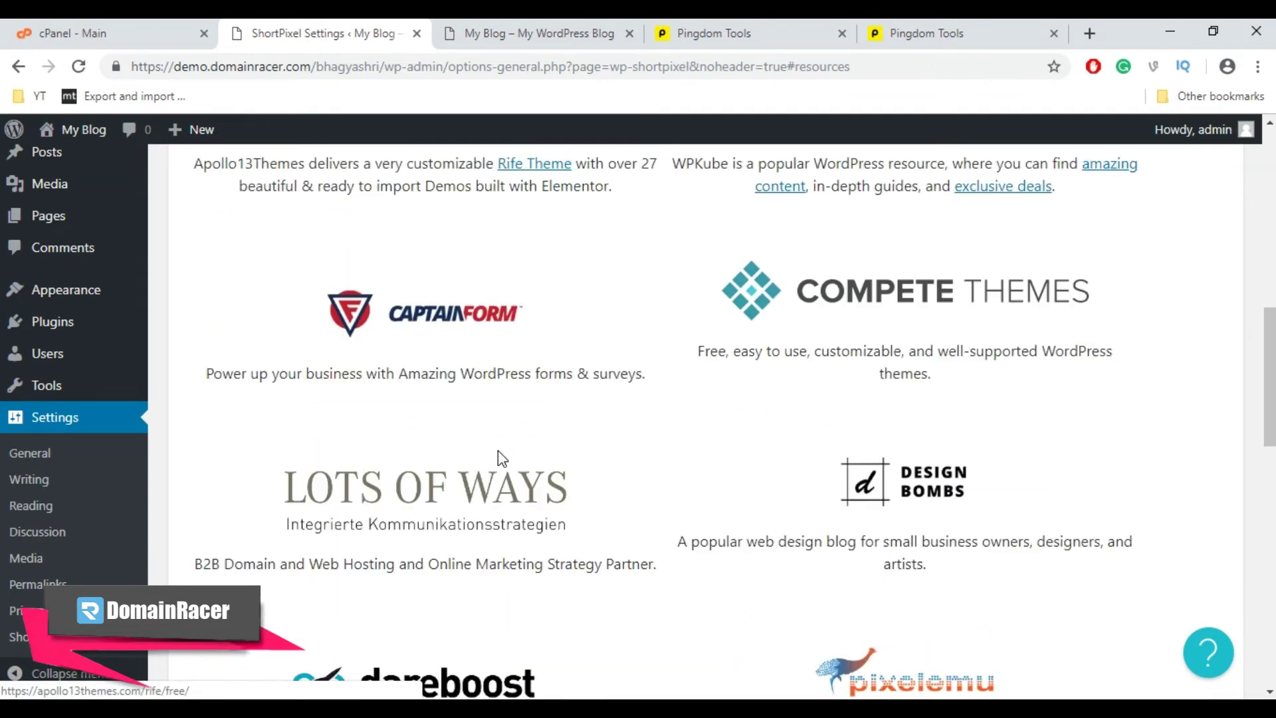
scroll(500, 452, up, 12)
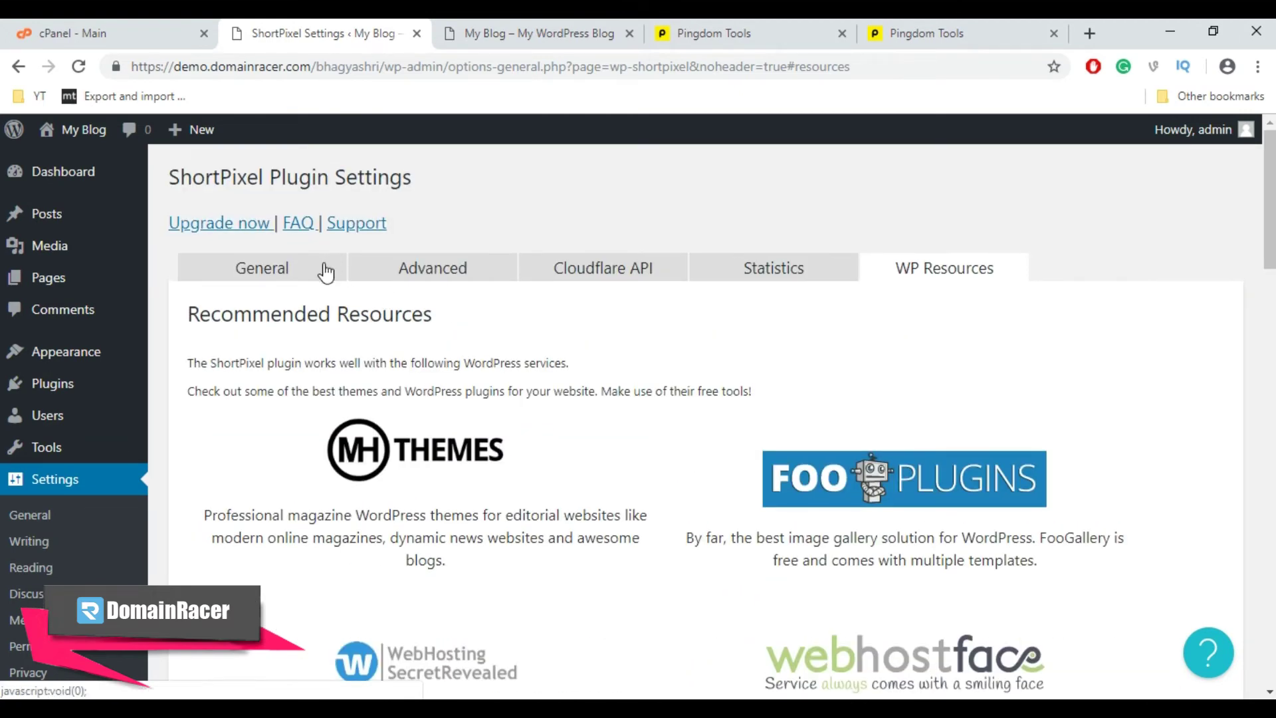
Step: Return to the General settings and use 'Save and Go to Bulk Process'
click(326, 271)
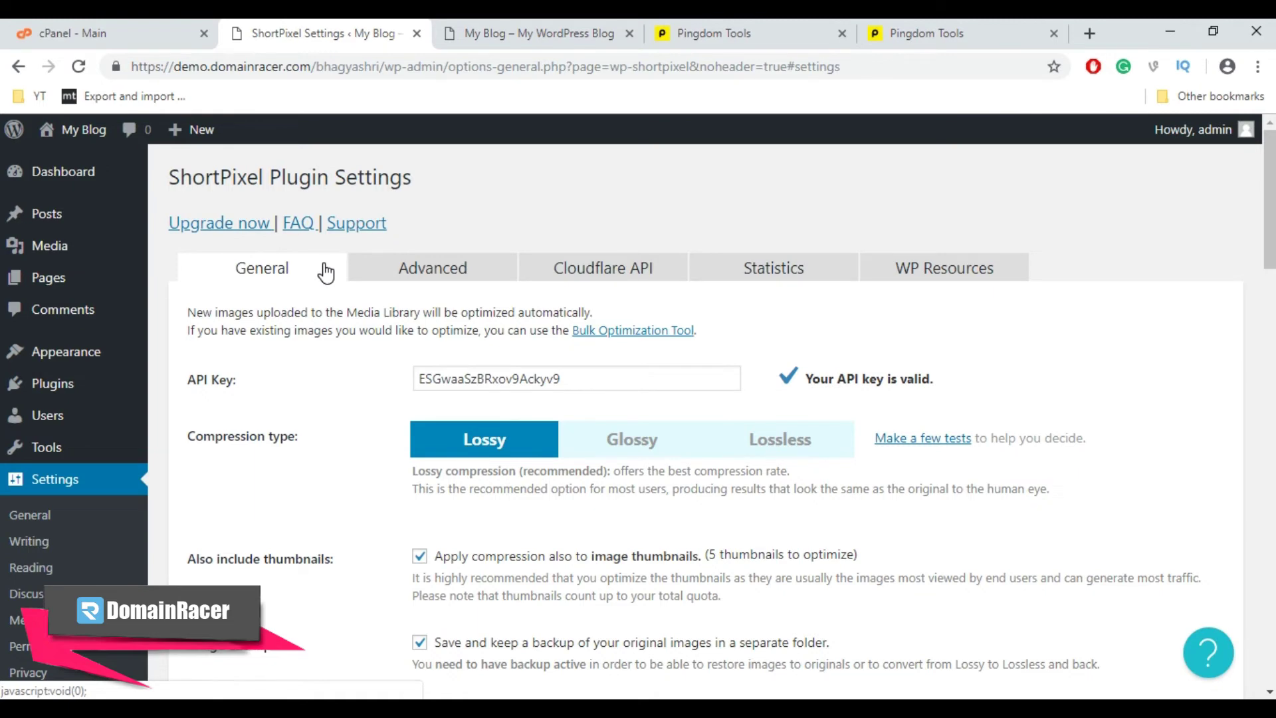
scroll(329, 273, down, 12)
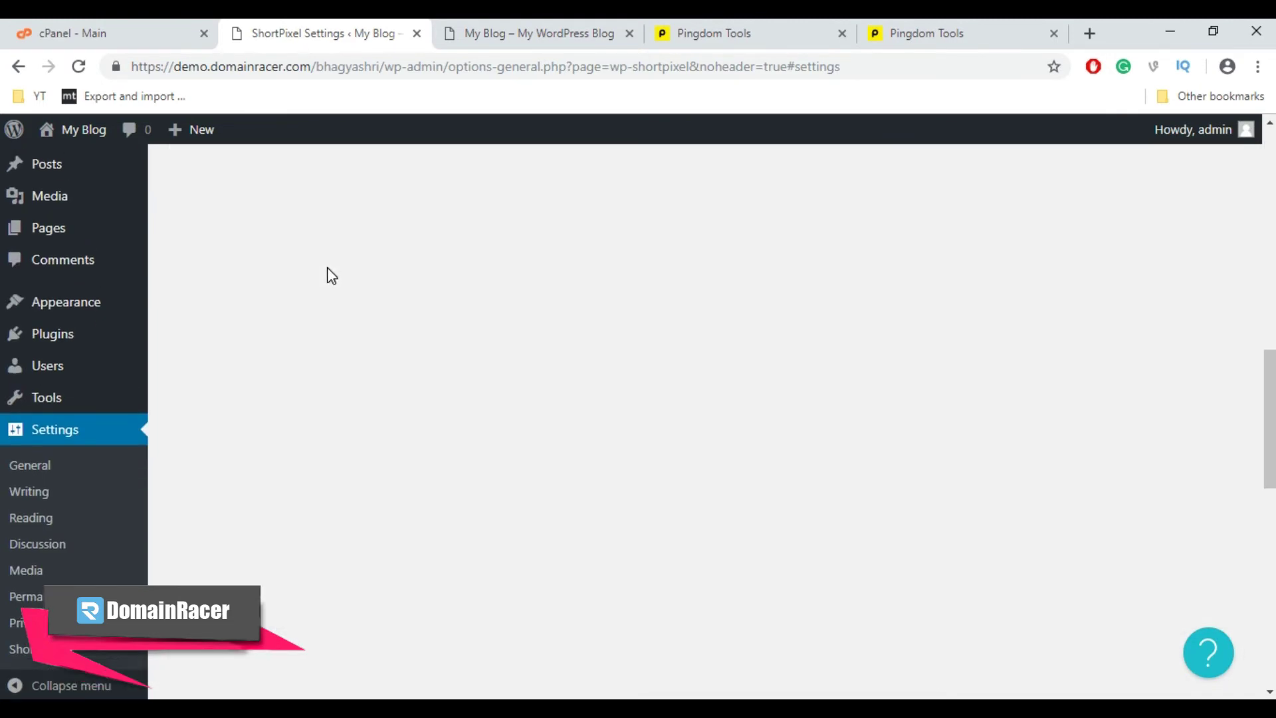
scroll(329, 275, up, 8)
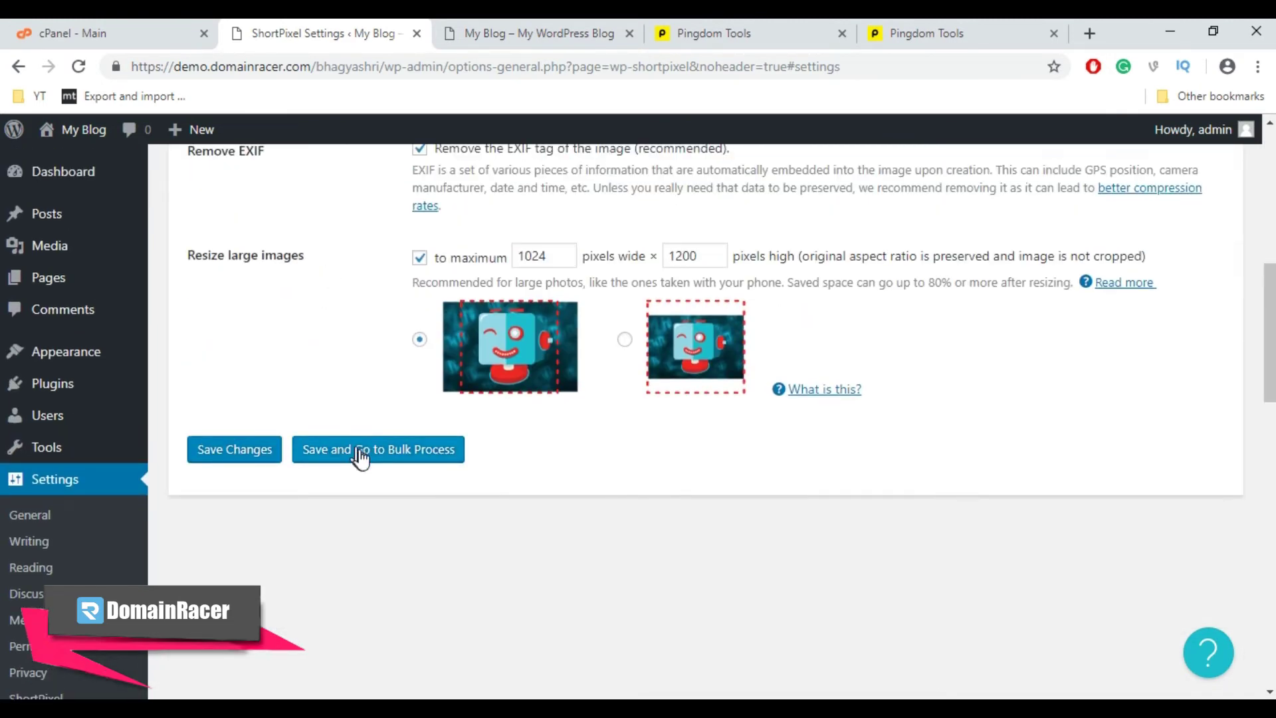
click(361, 456)
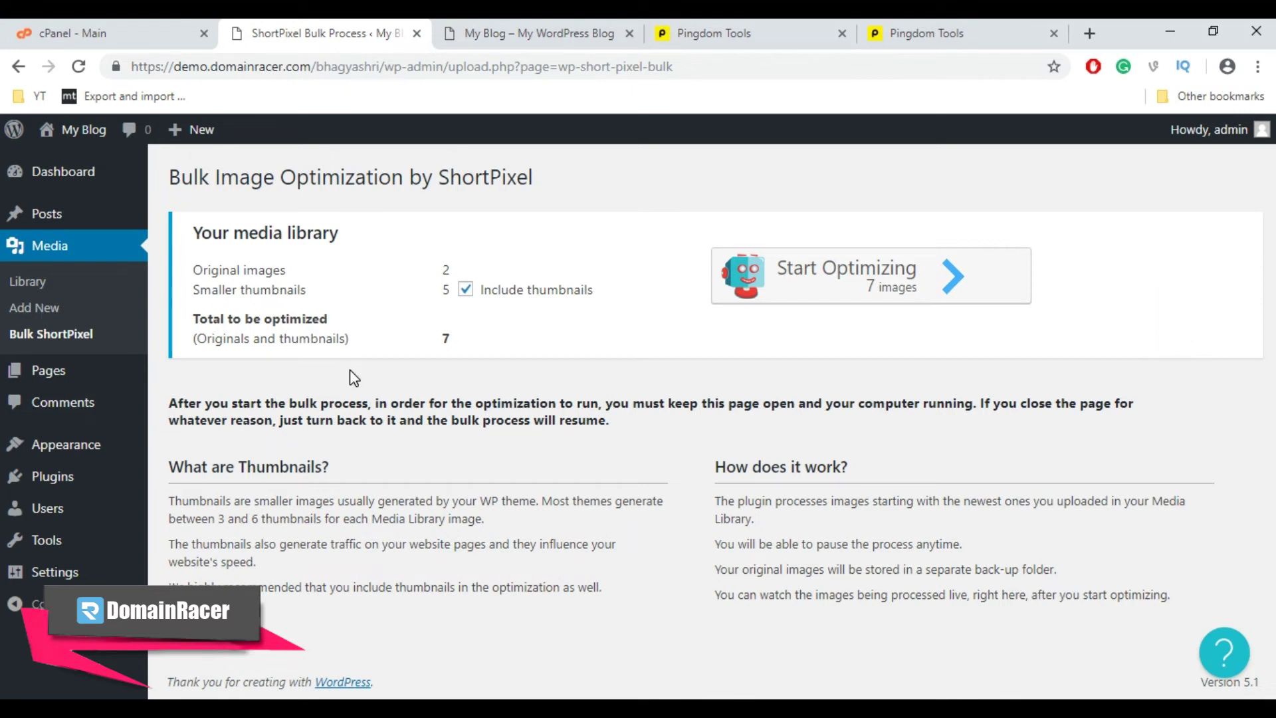
Step: Keep Include thumbnails checked and start optimizing all 7 images, finishing at 73%
click(464, 289)
click(463, 290)
click(464, 289)
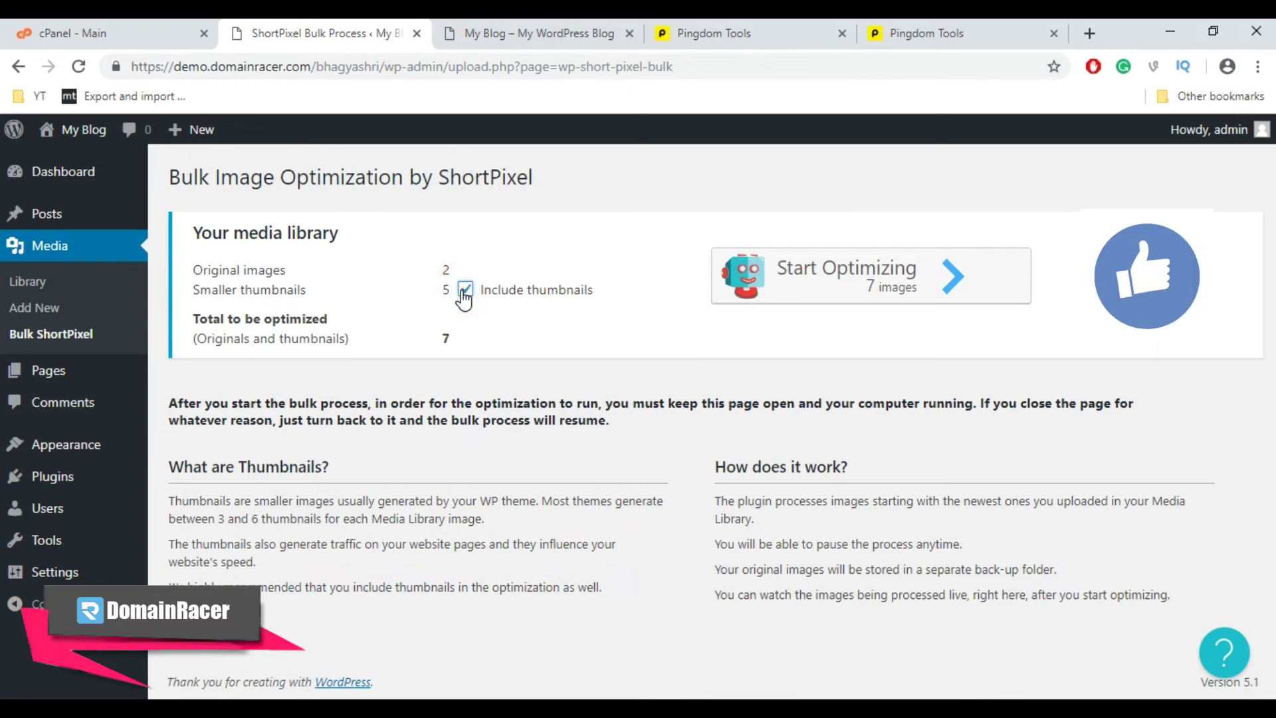
click(844, 286)
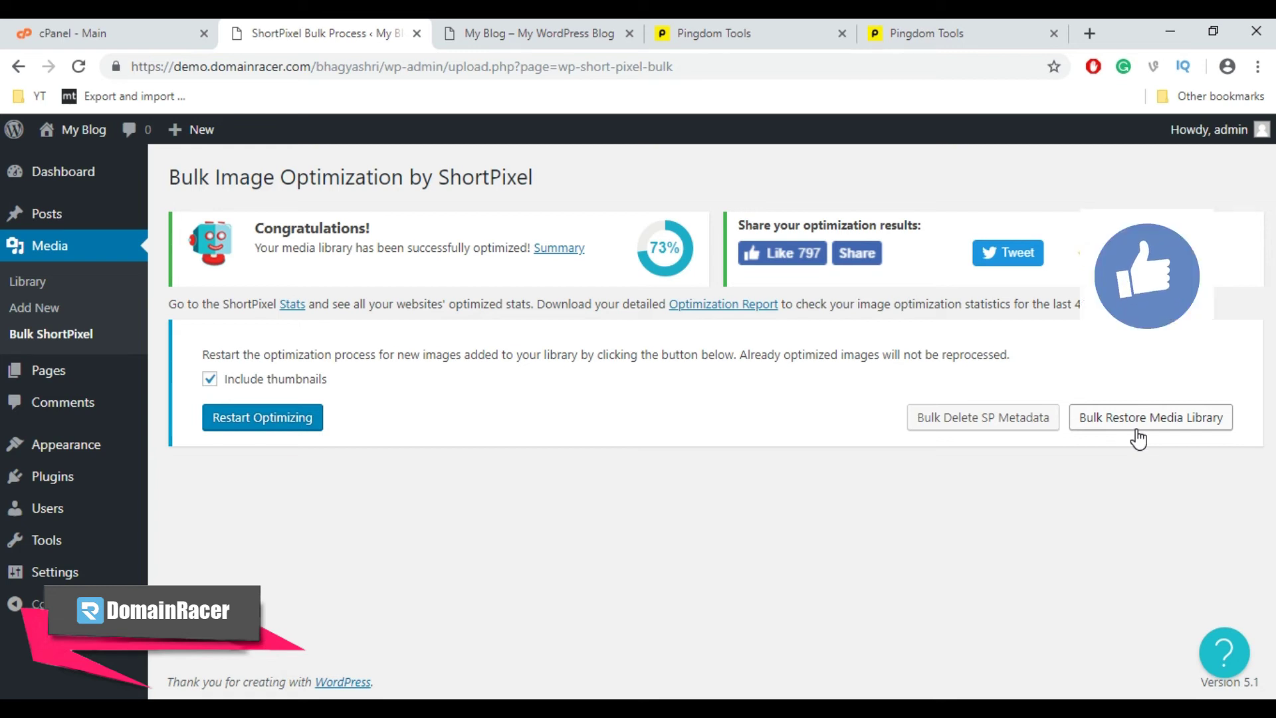
Step: Upload the portrait photo to the Media Library
click(63, 246)
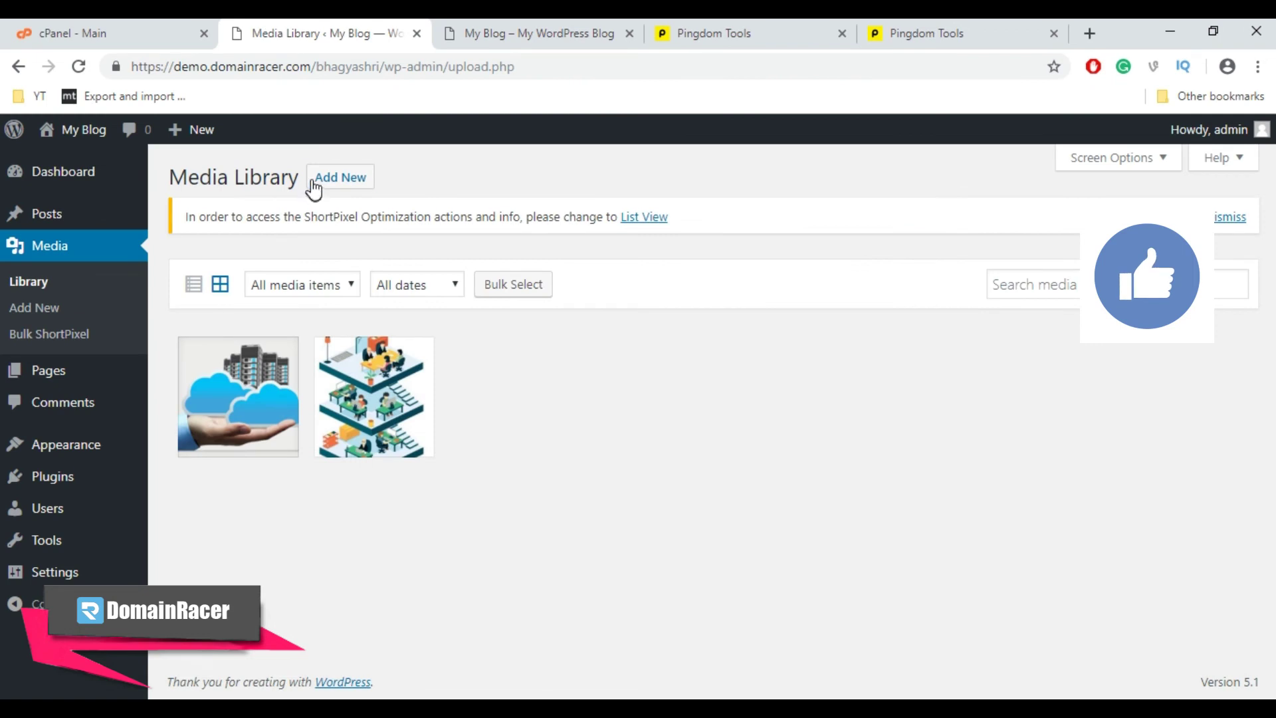
click(322, 185)
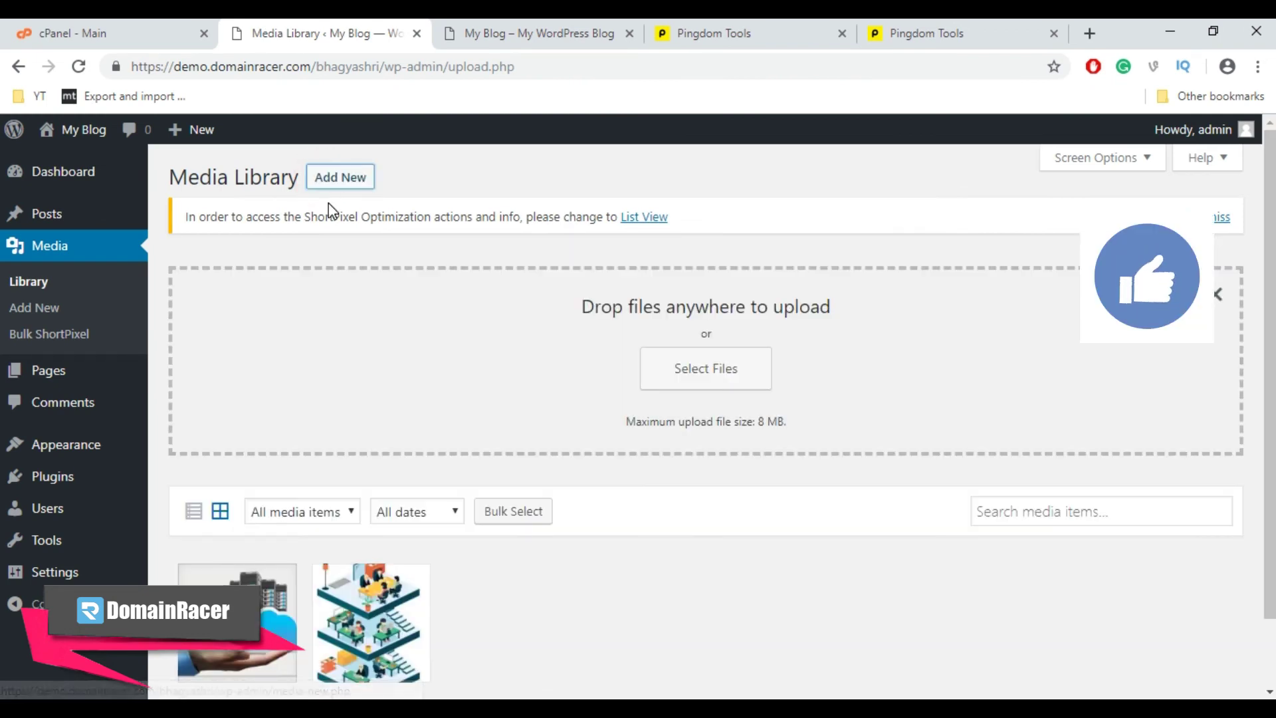
click(707, 374)
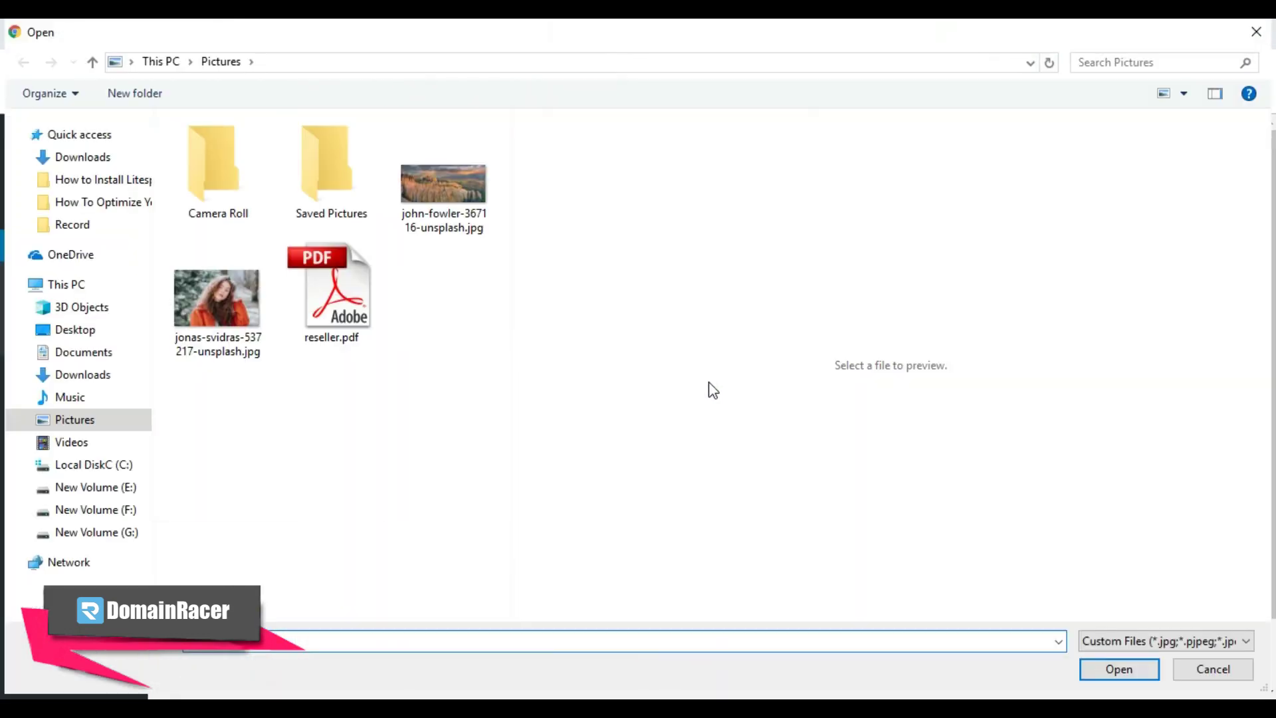
click(216, 299)
click(1103, 670)
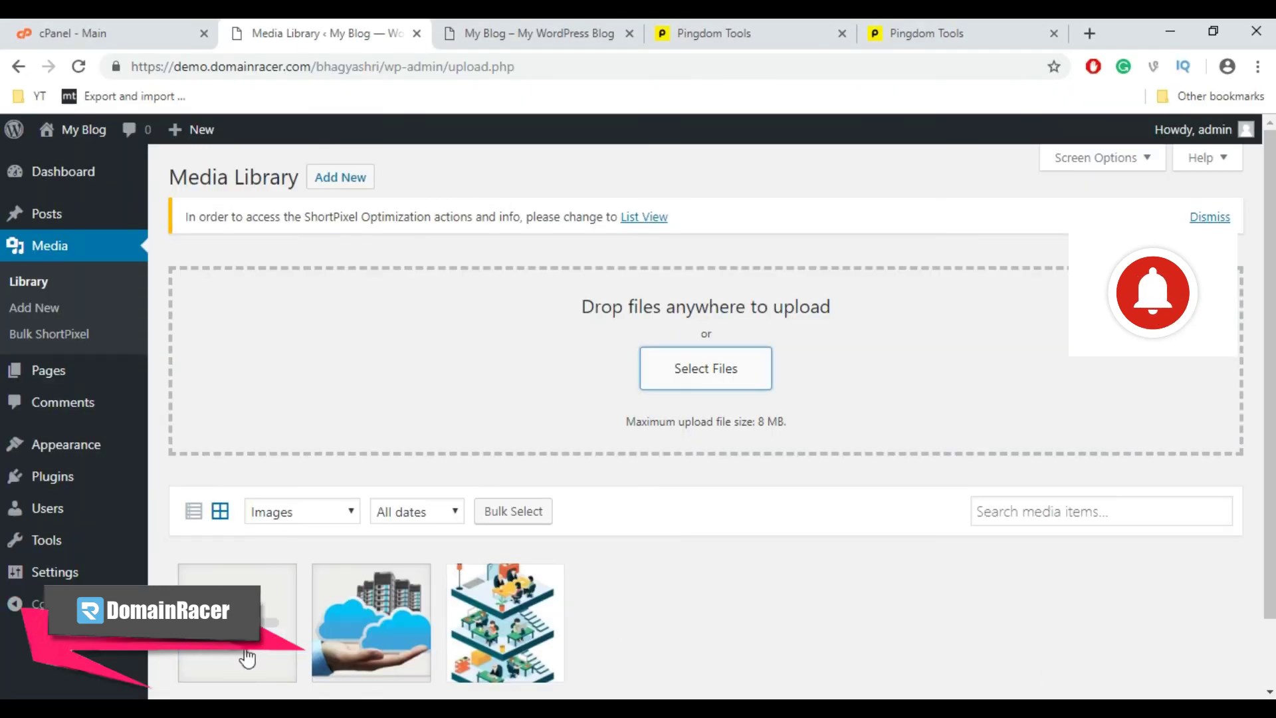
Step: Open the new photo's details to confirm its 6 MB file size, then close them
scroll(271, 650, down, 1)
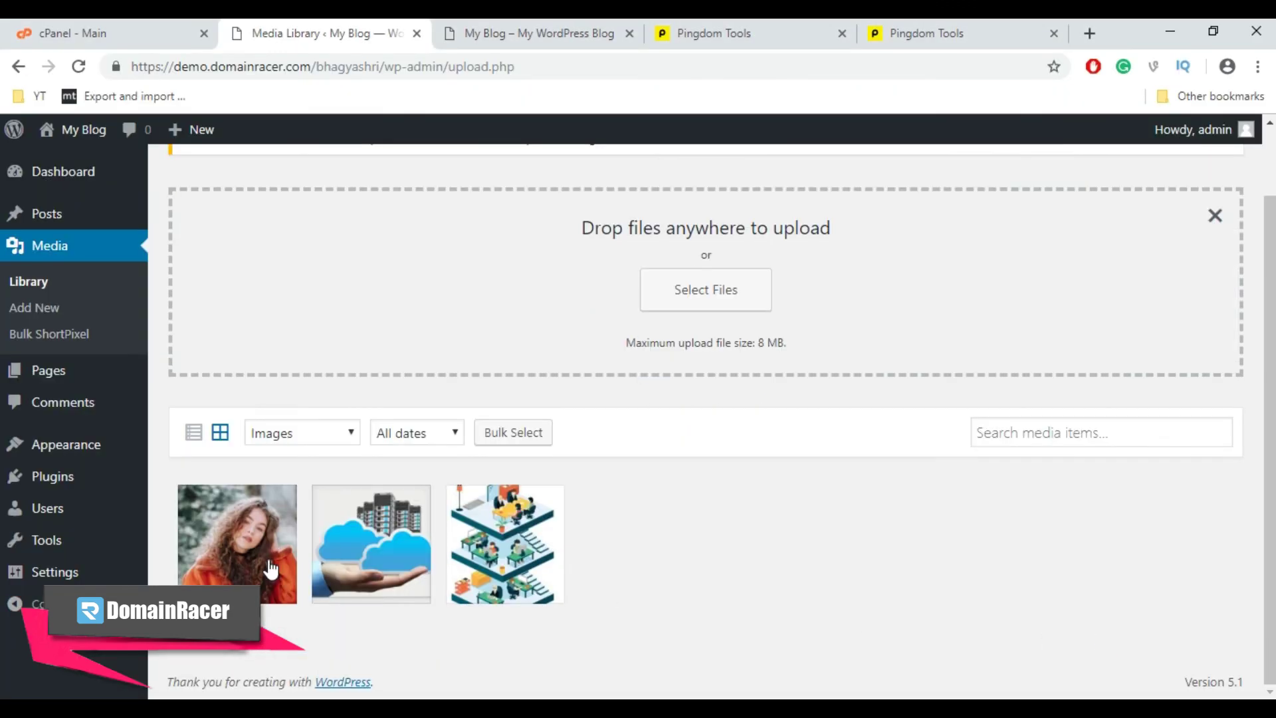
click(270, 567)
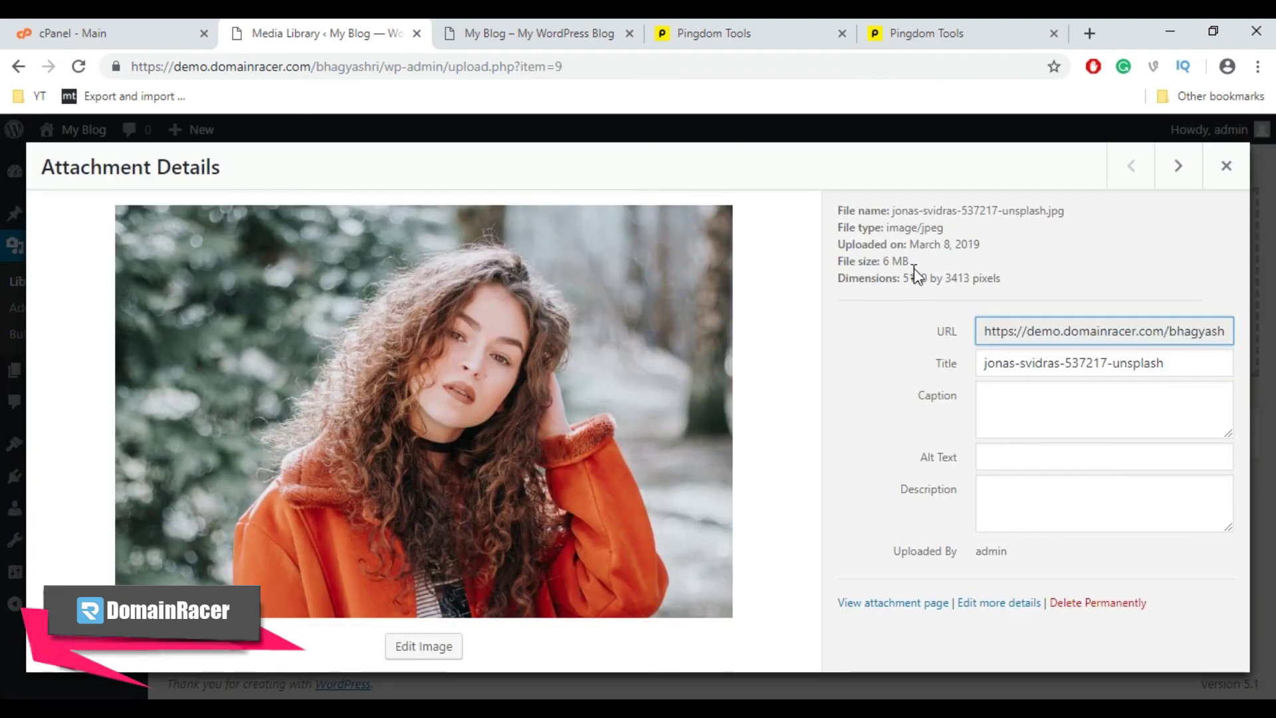
drag(914, 268, 882, 264)
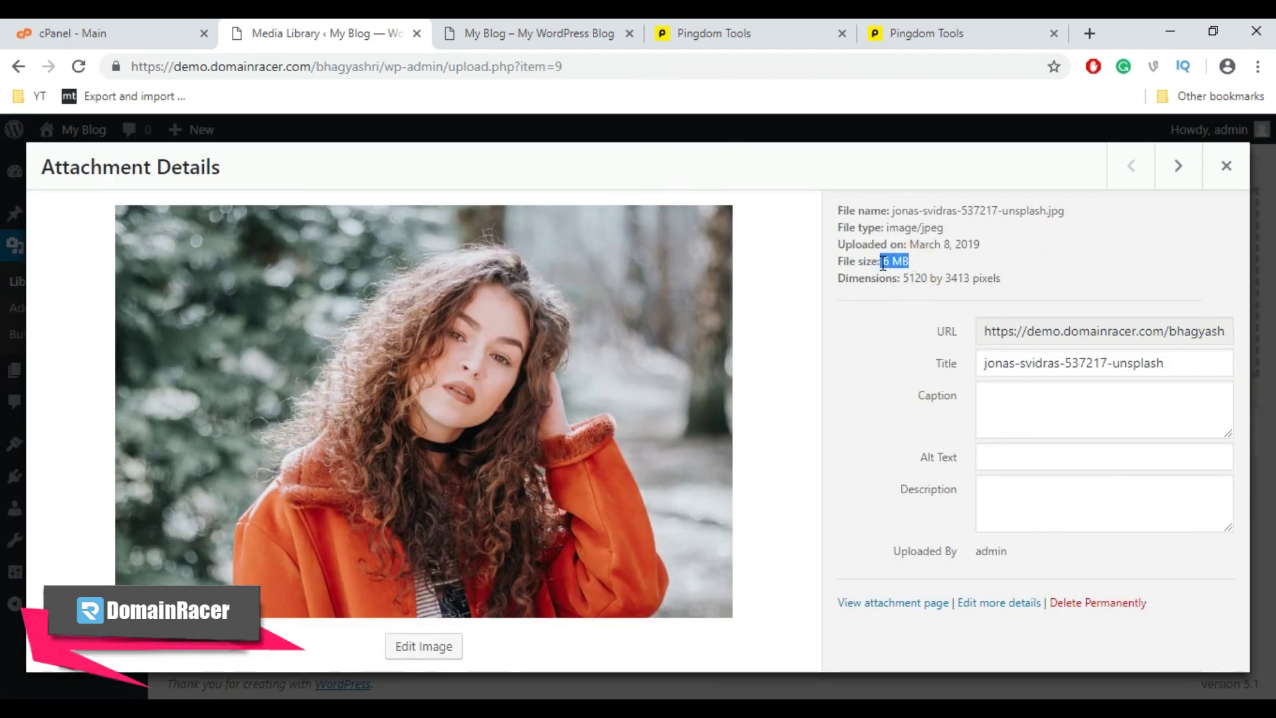
click(1226, 166)
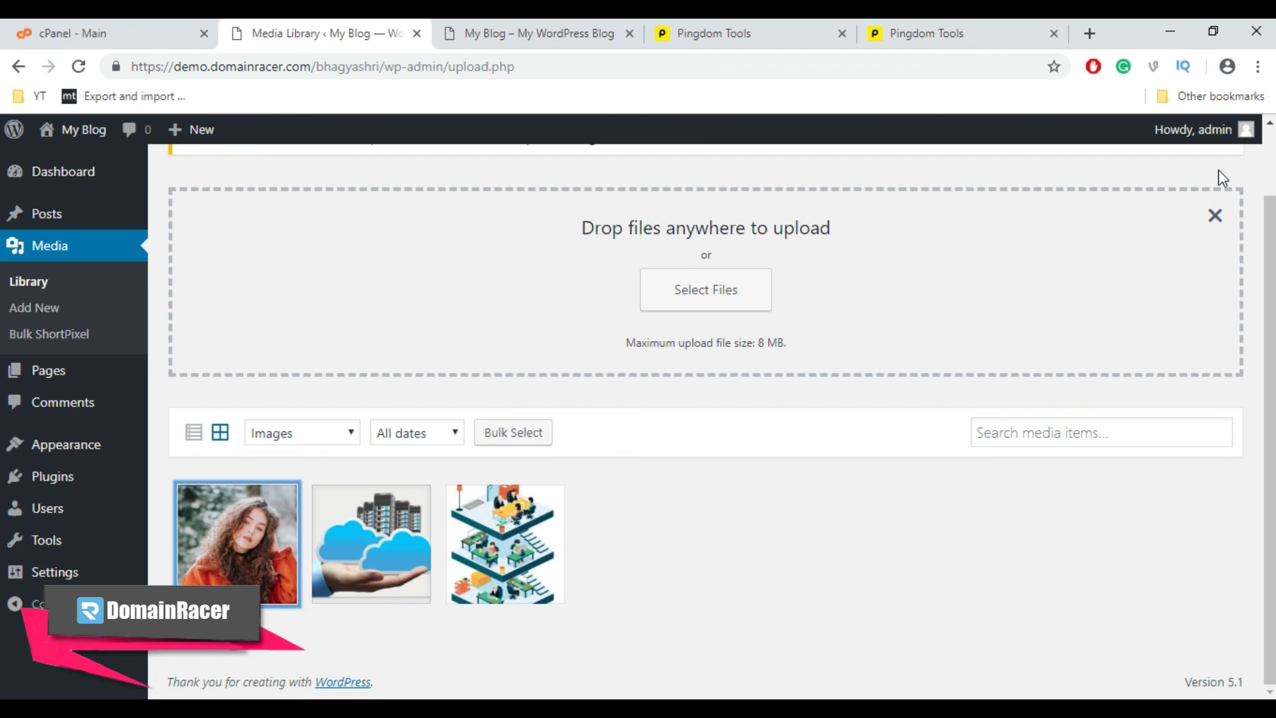
Step: Reload the Media Library in List View and highlight the new portrait's 94.72% lossy reduction
click(46, 284)
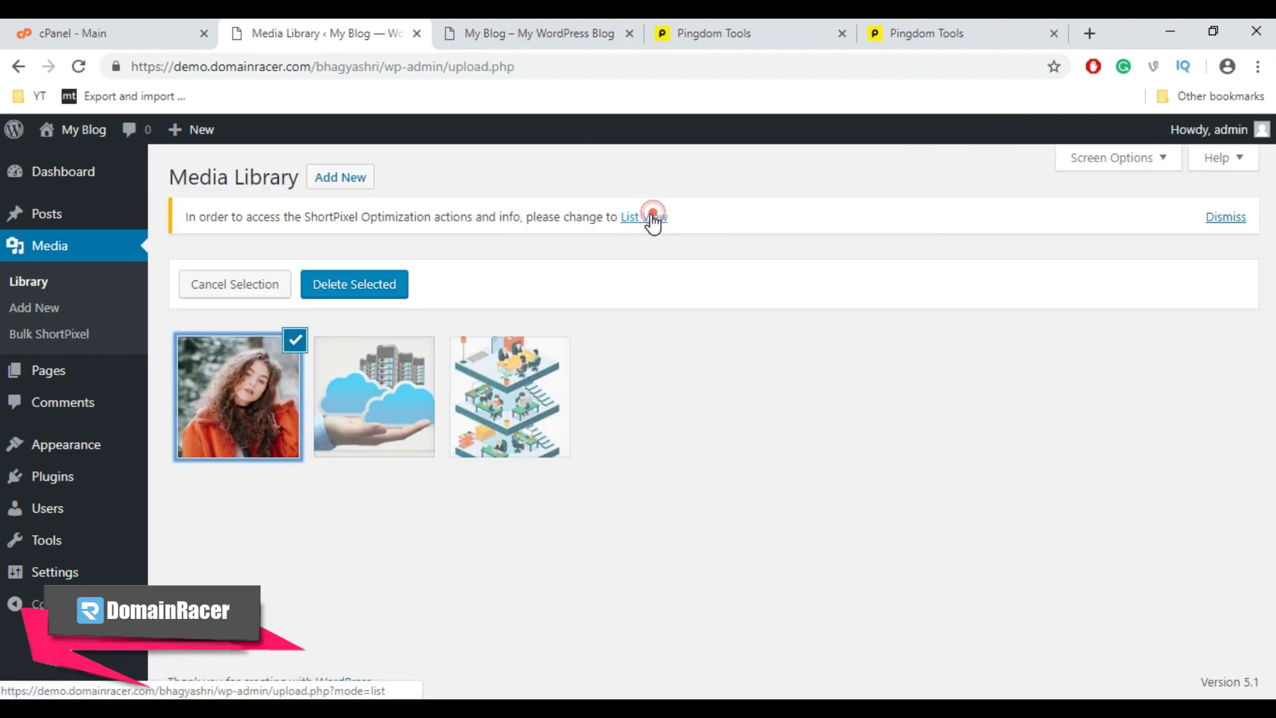
click(648, 218)
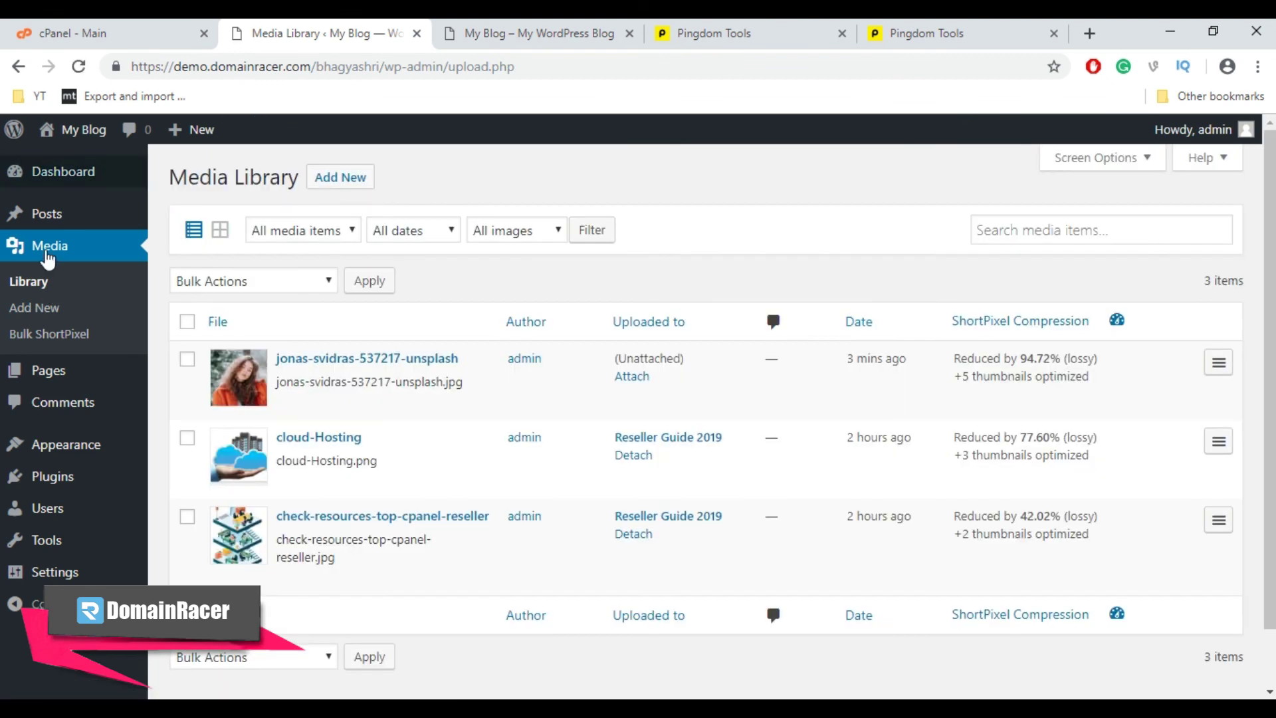
click(187, 359)
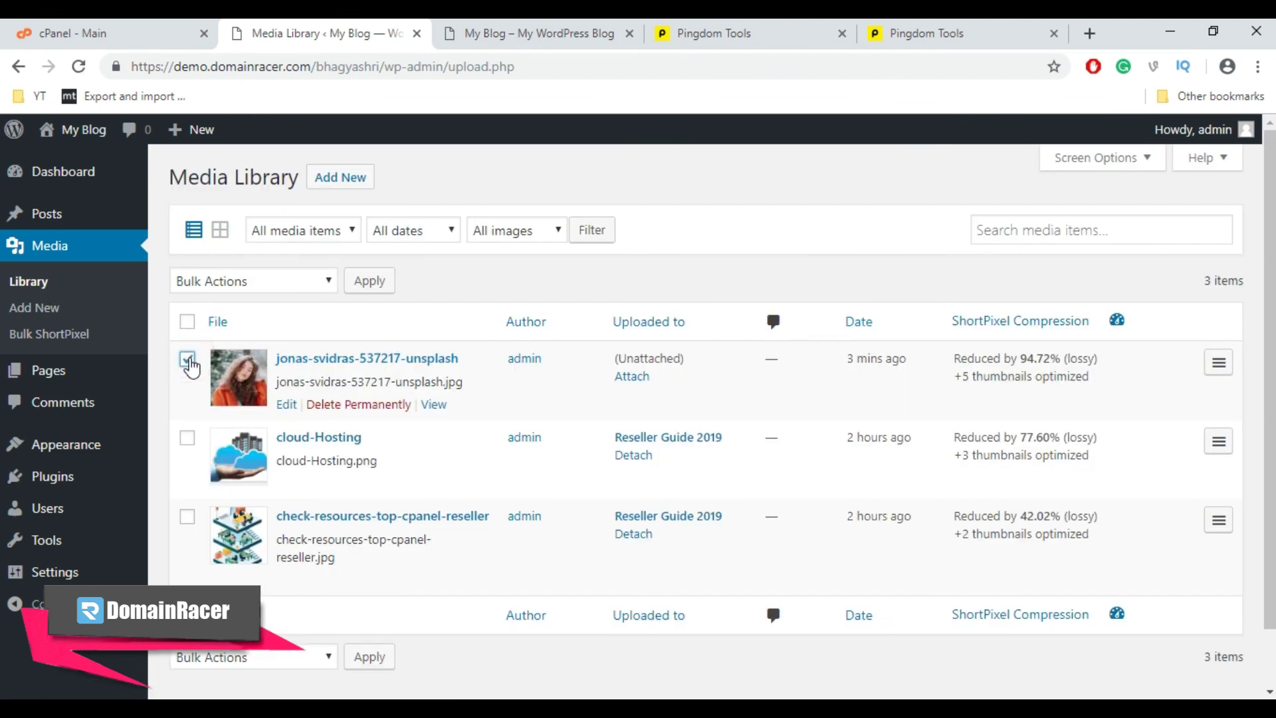
drag(948, 361, 1103, 370)
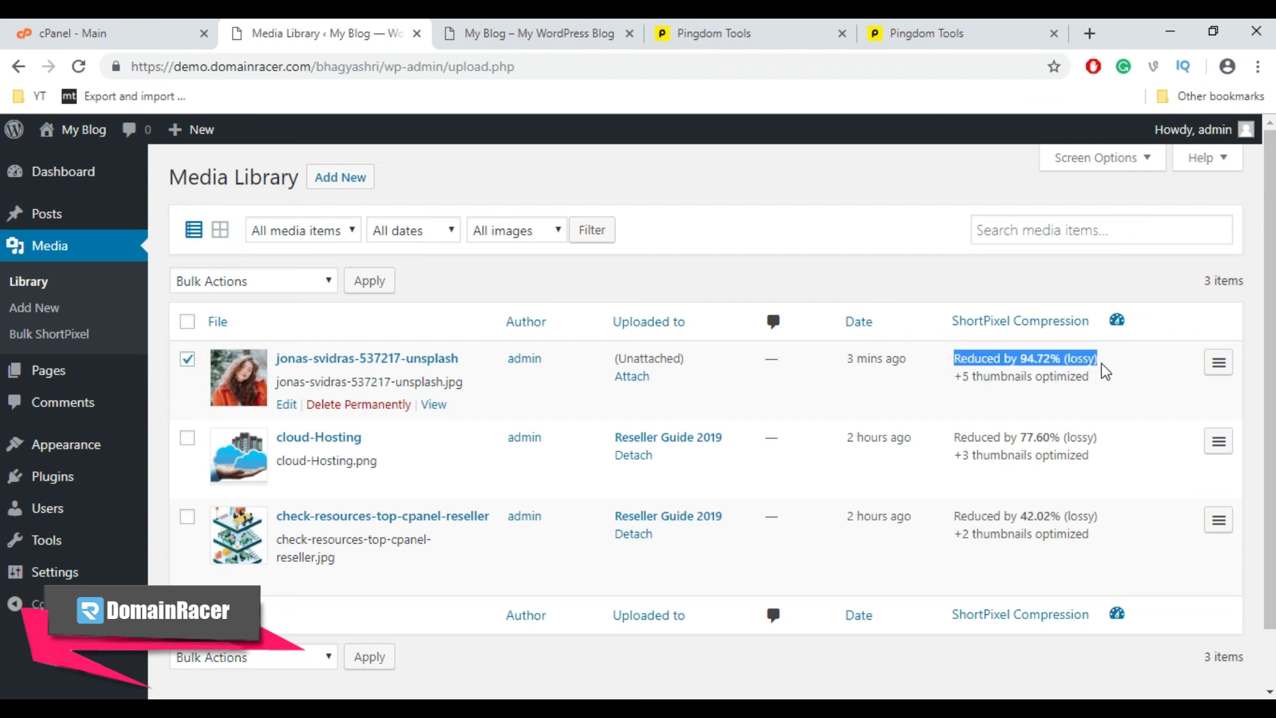